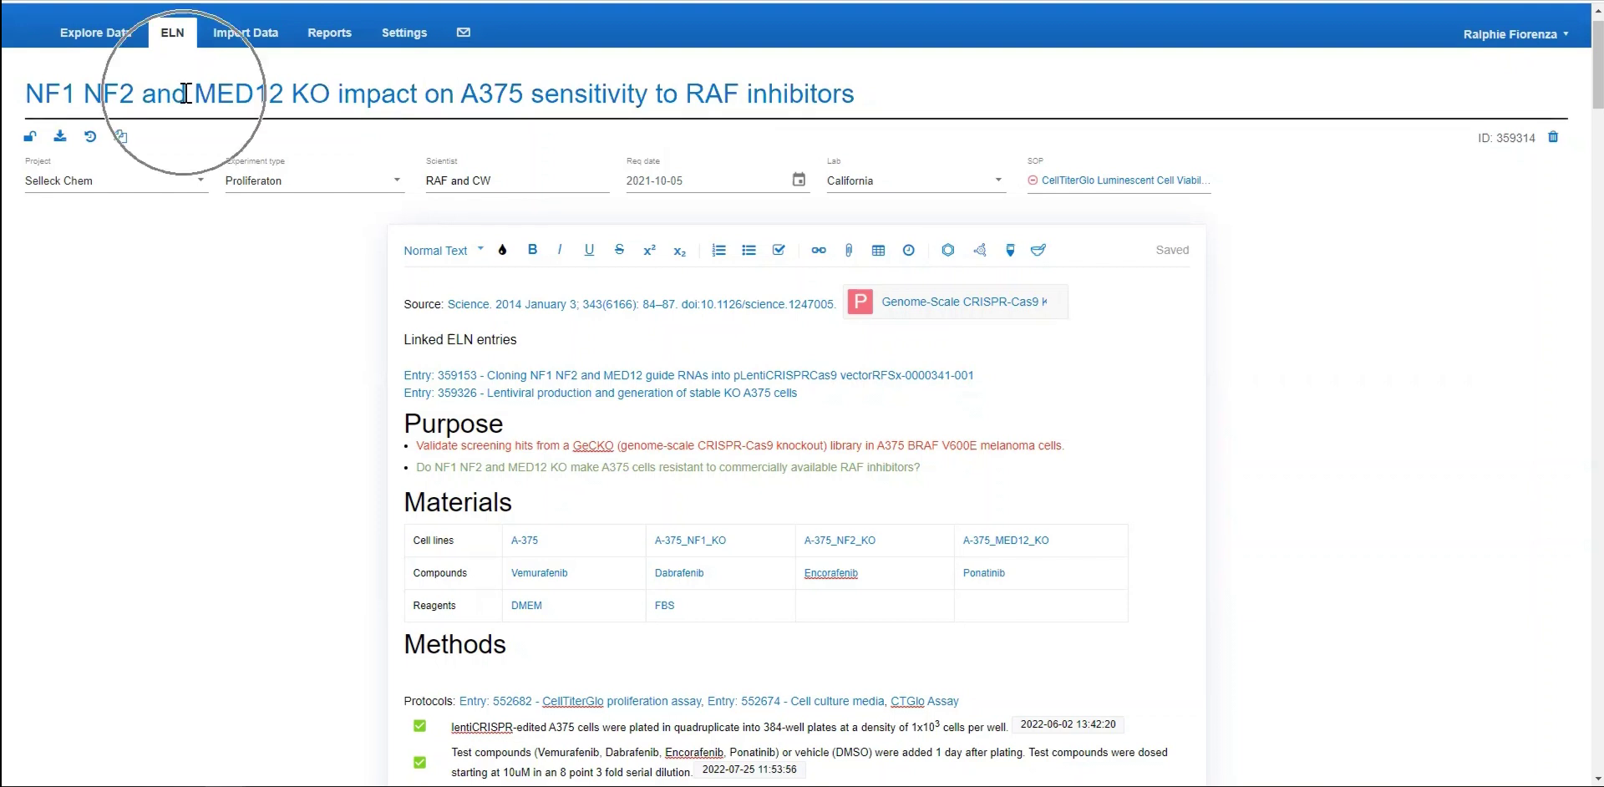
# Review the ELN entry's title and its actions for finalizing, viewing history and duplicating the entry
pyautogui.click(185, 93)
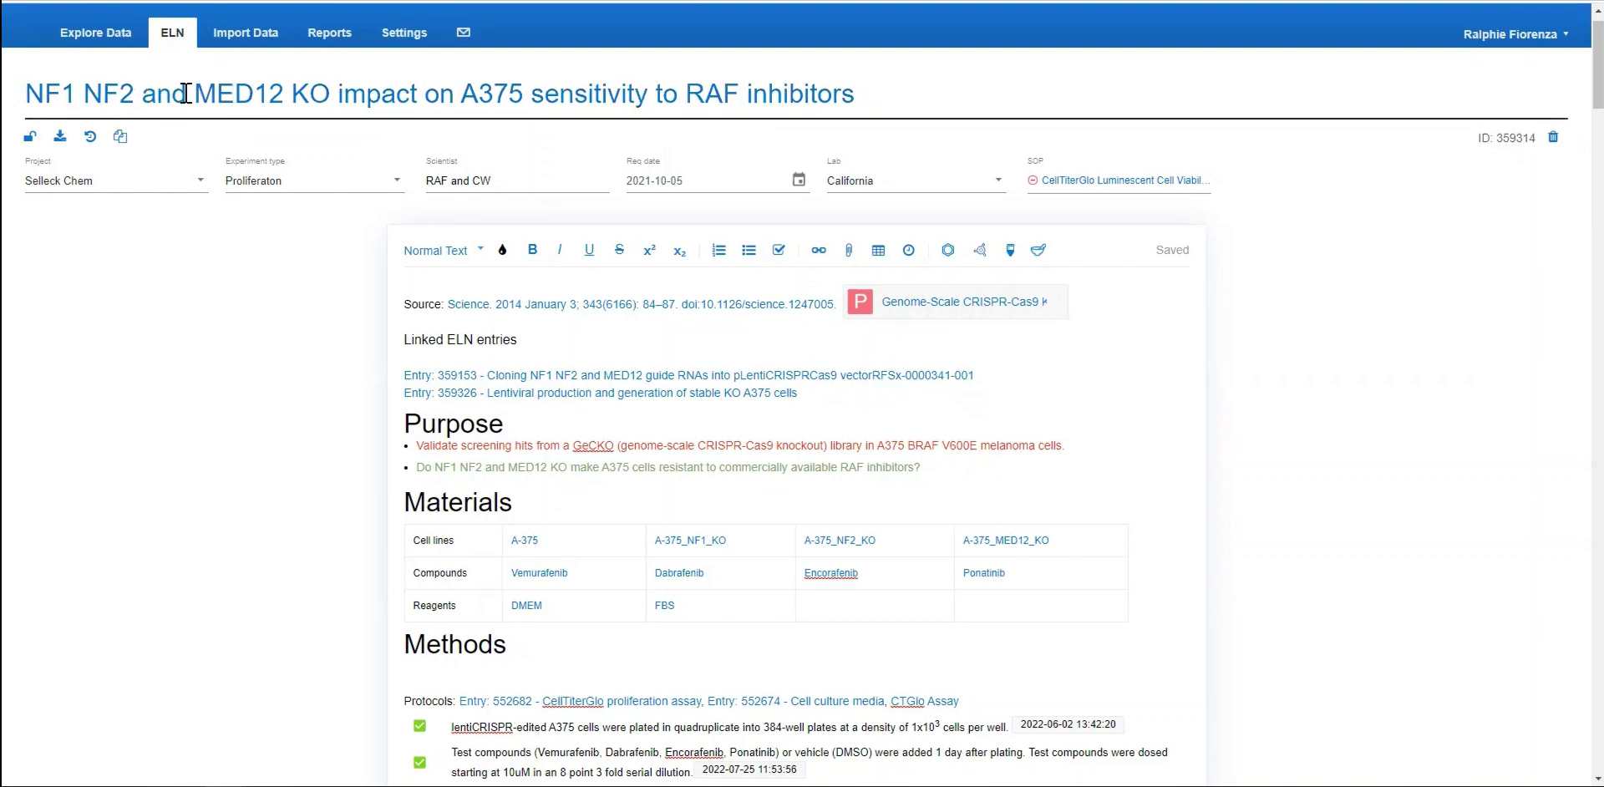
pyautogui.click(146, 134)
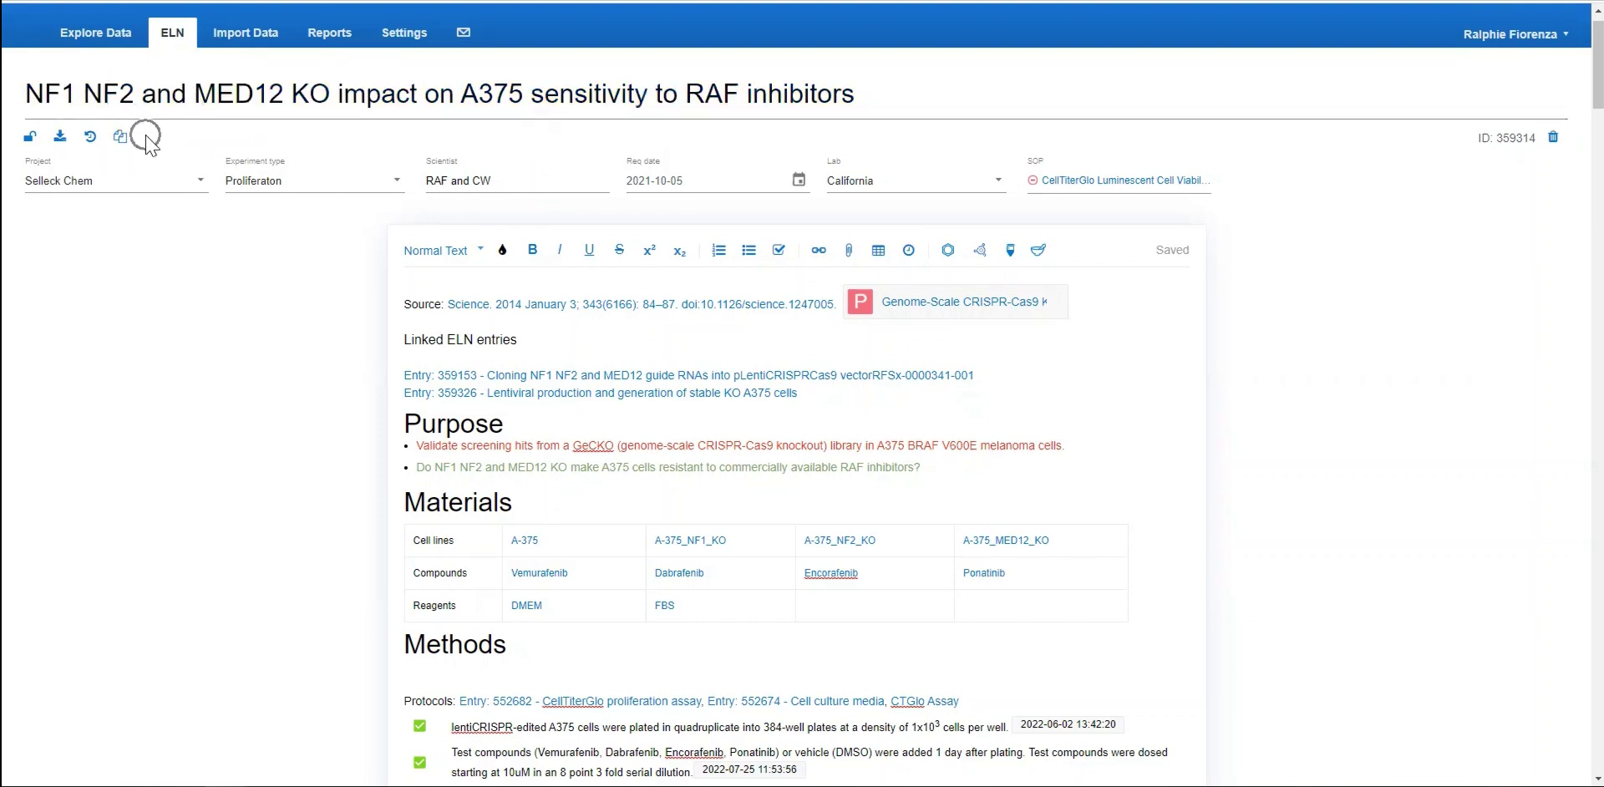
pyautogui.click(29, 140)
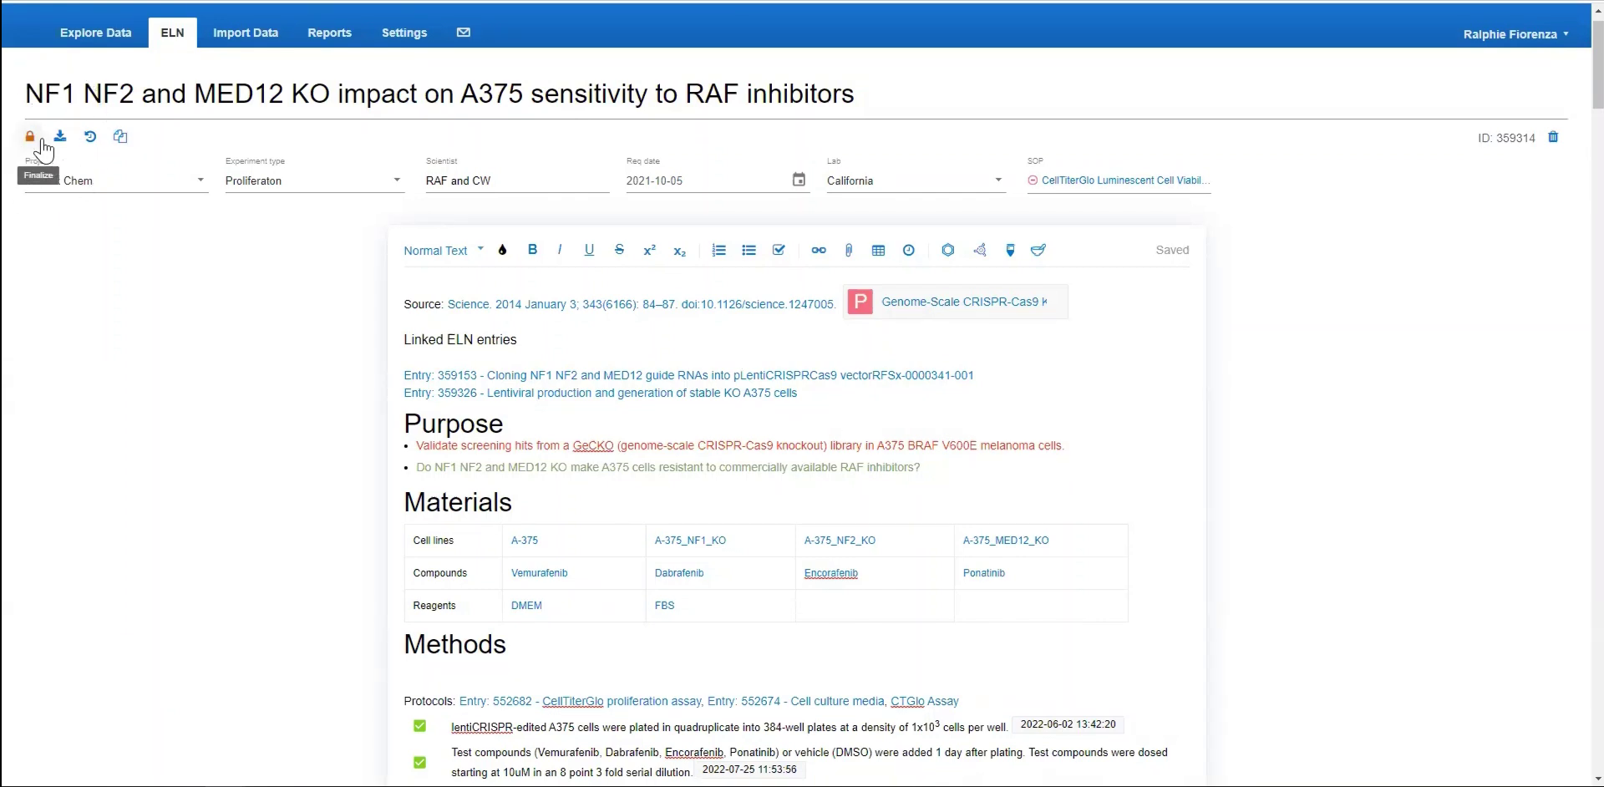
pyautogui.click(90, 139)
pyautogui.click(119, 139)
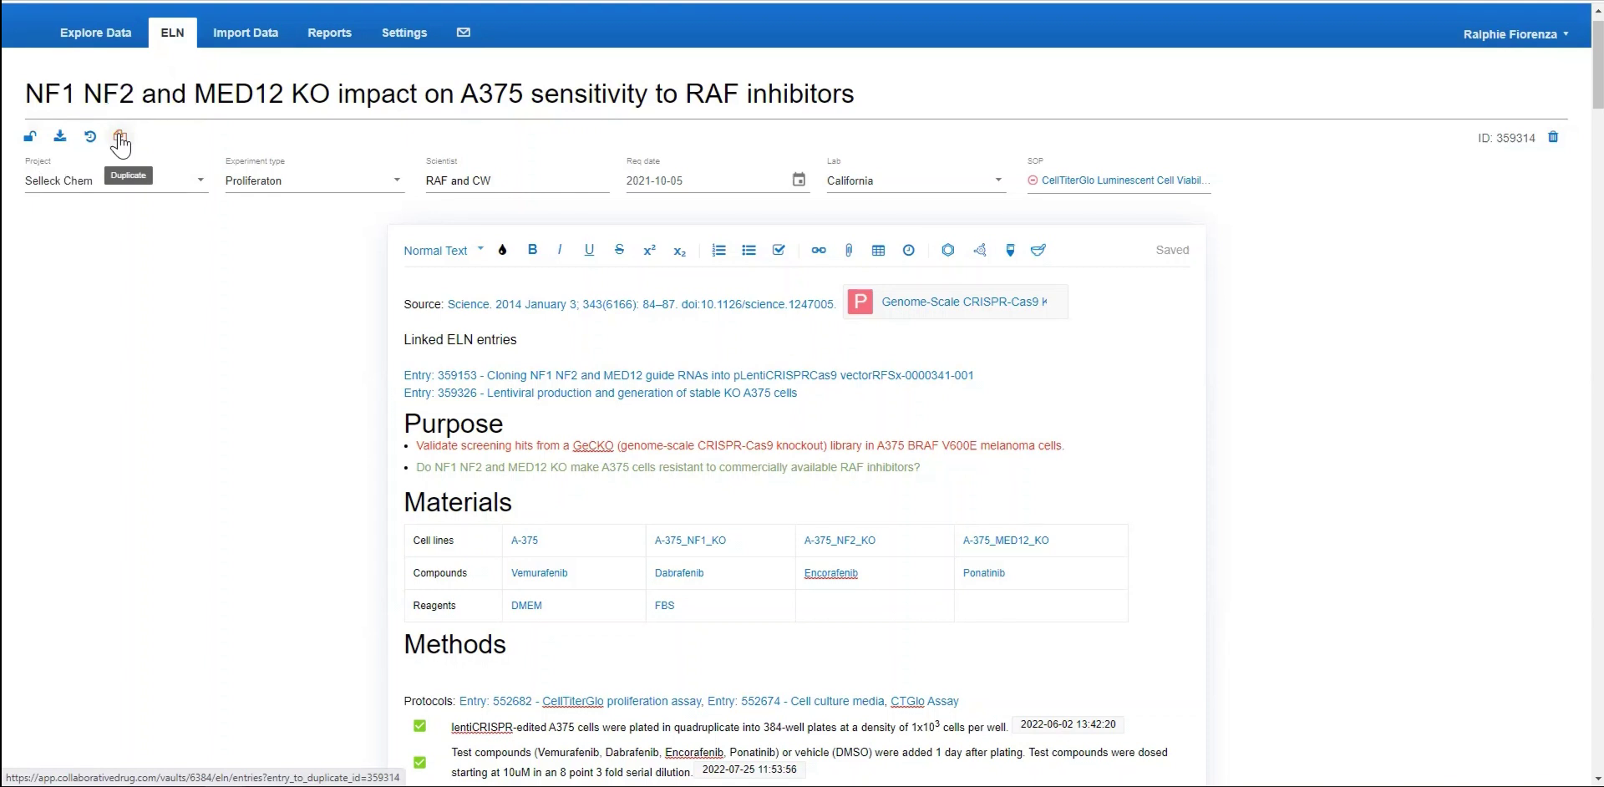
# Review the entry's header fields, including the available experiment types, the requested date and the linked SOP
pyautogui.click(302, 151)
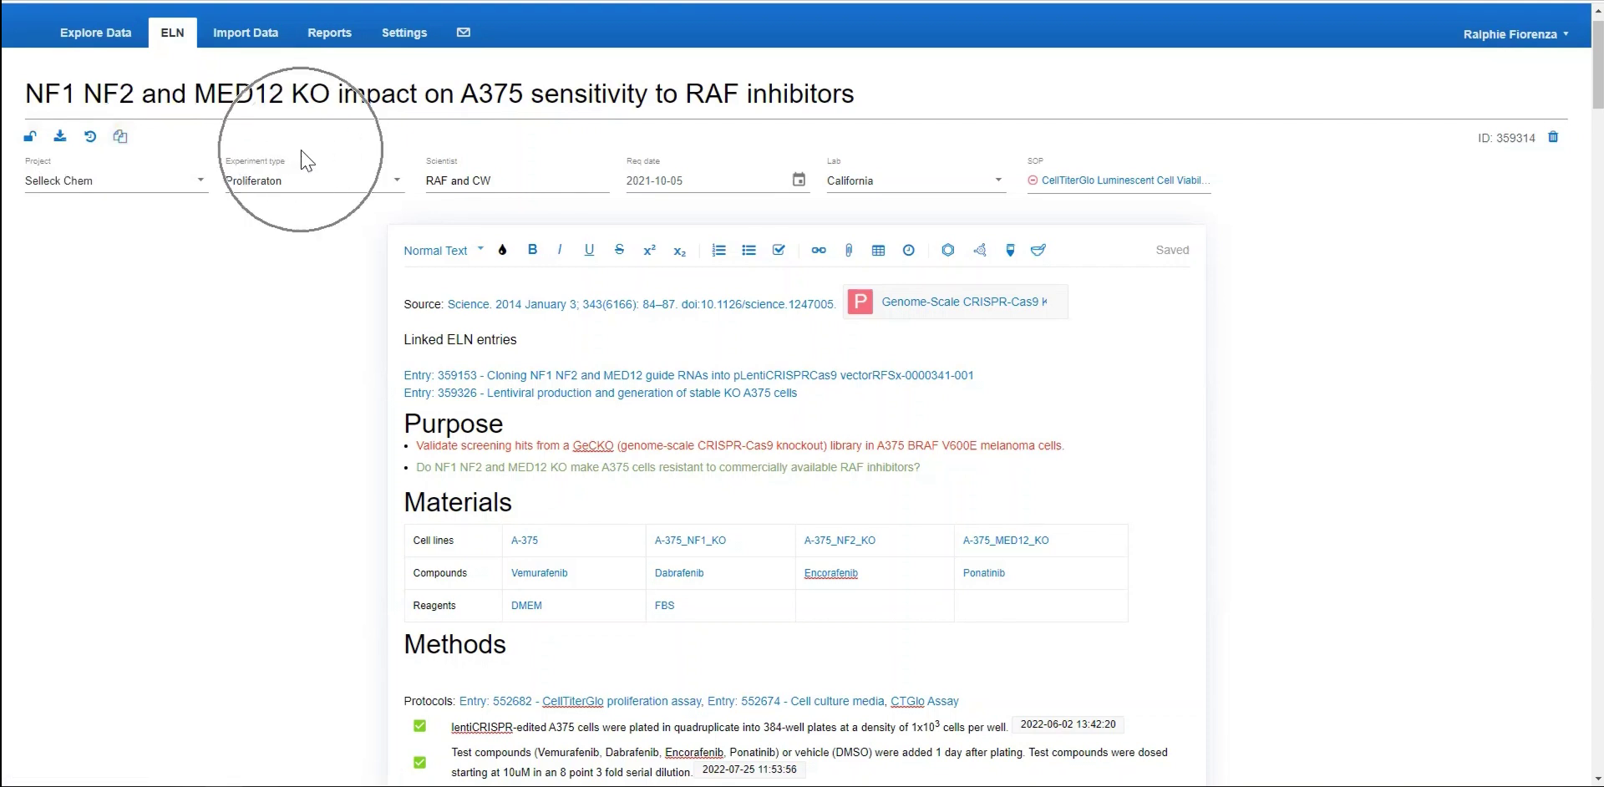
pyautogui.click(509, 149)
pyautogui.click(694, 148)
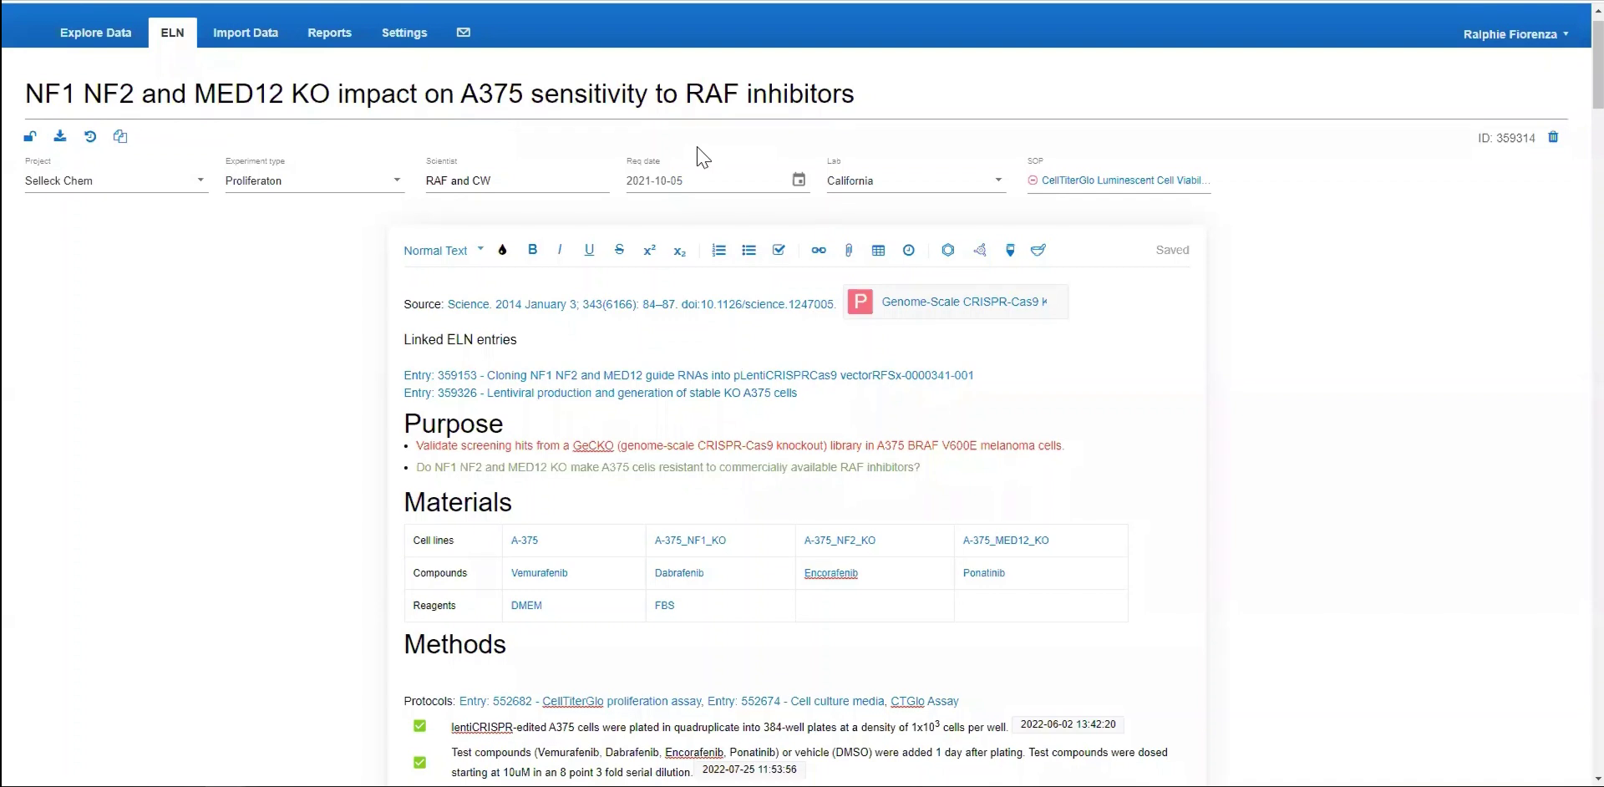
pyautogui.click(358, 190)
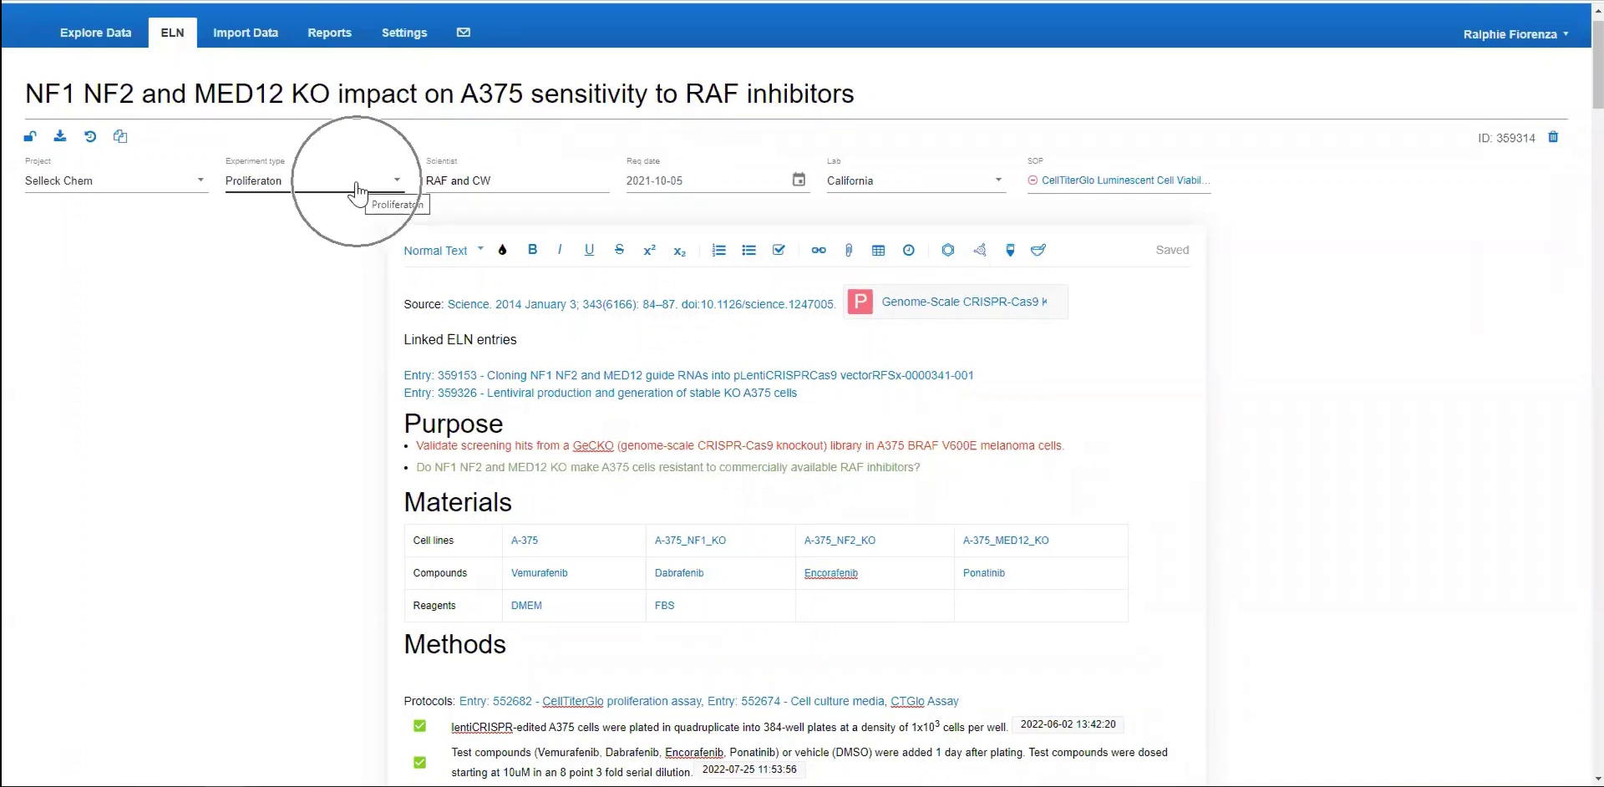
pyautogui.click(358, 190)
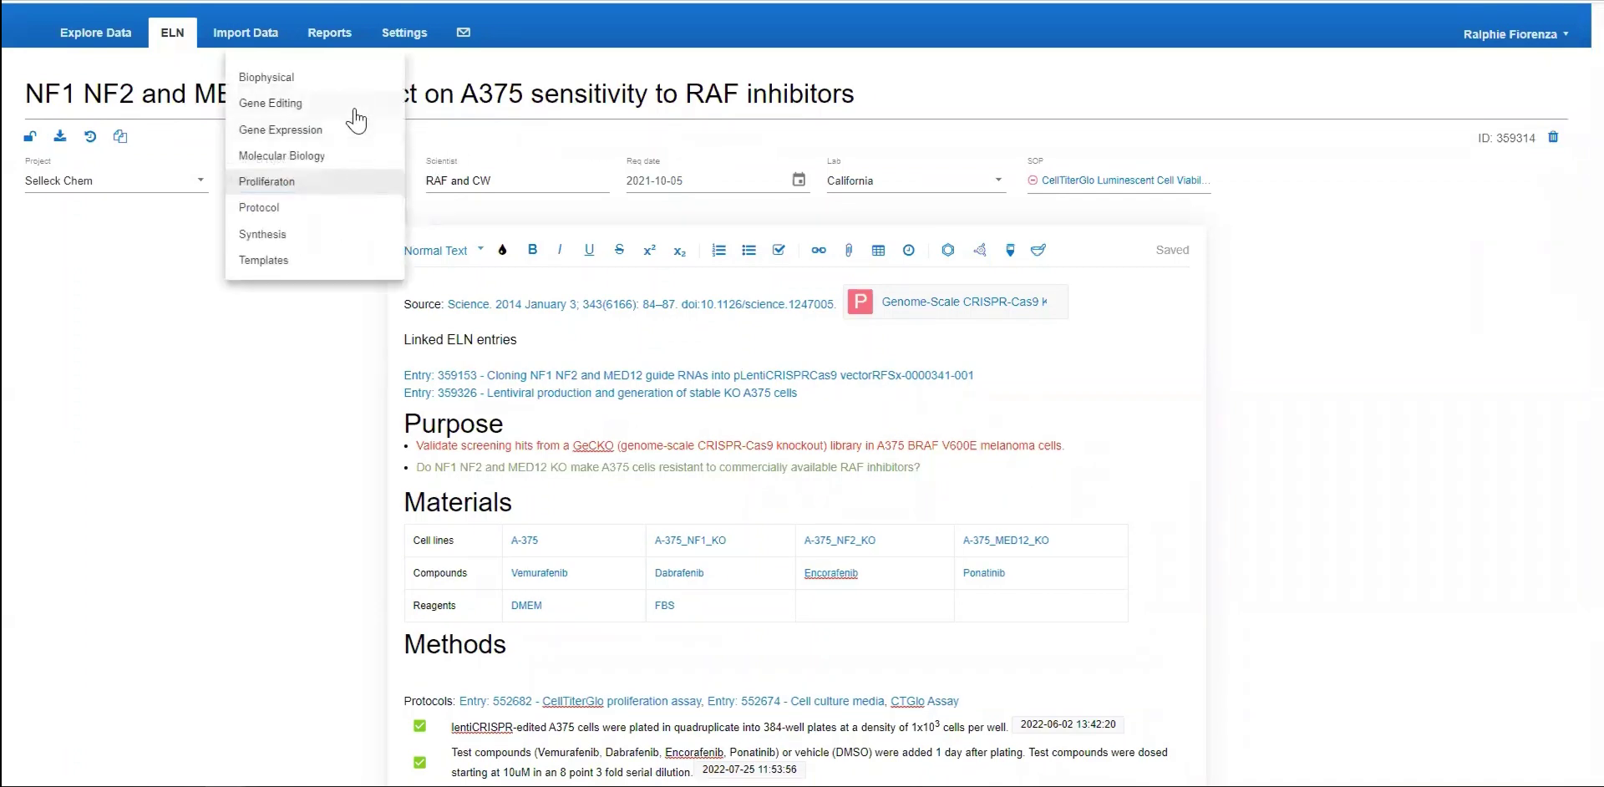
pyautogui.click(324, 316)
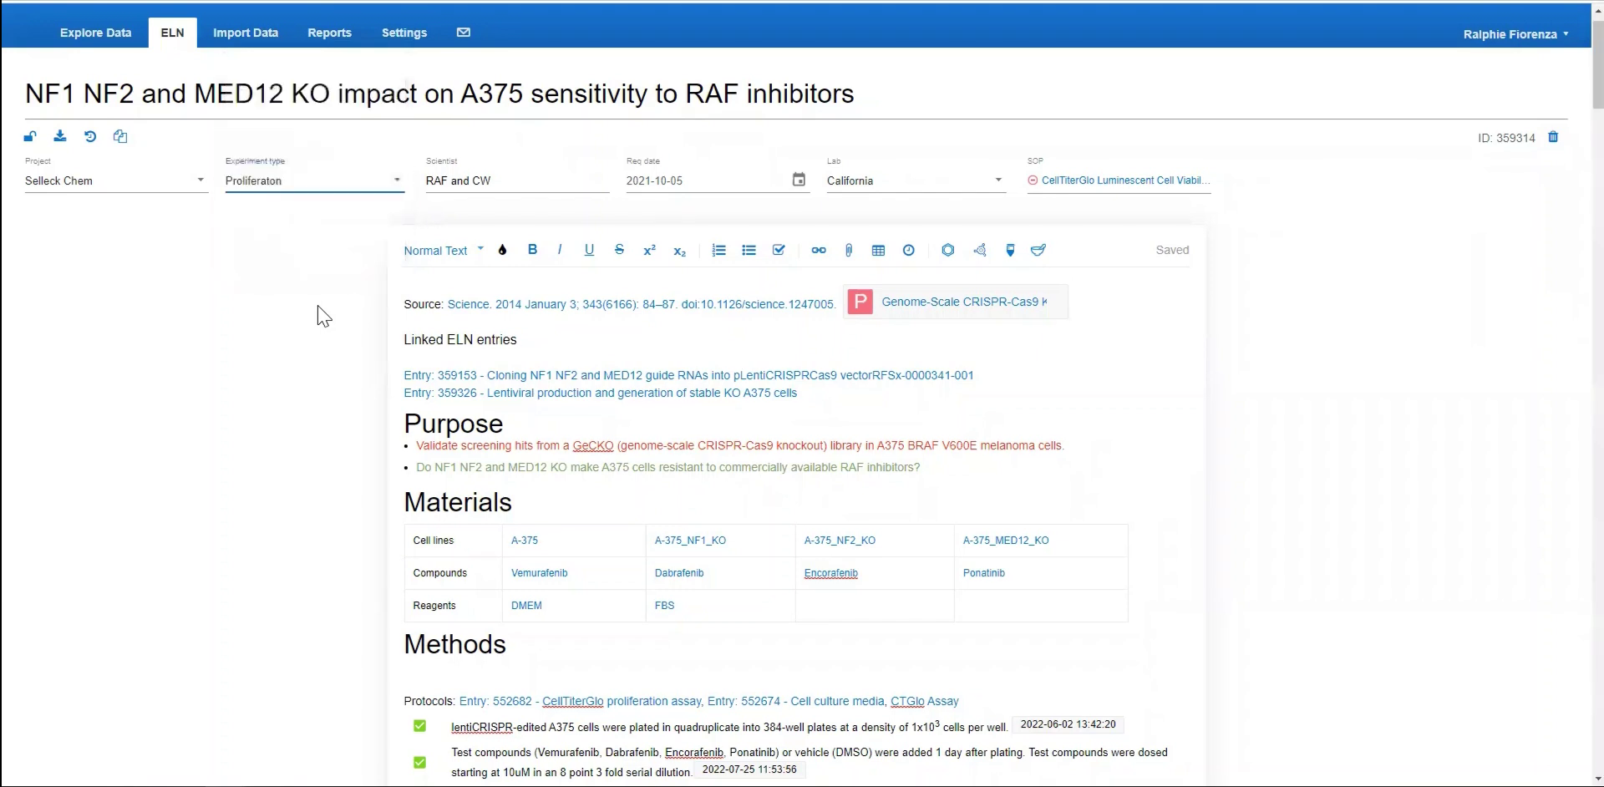
pyautogui.click(480, 182)
pyautogui.click(798, 179)
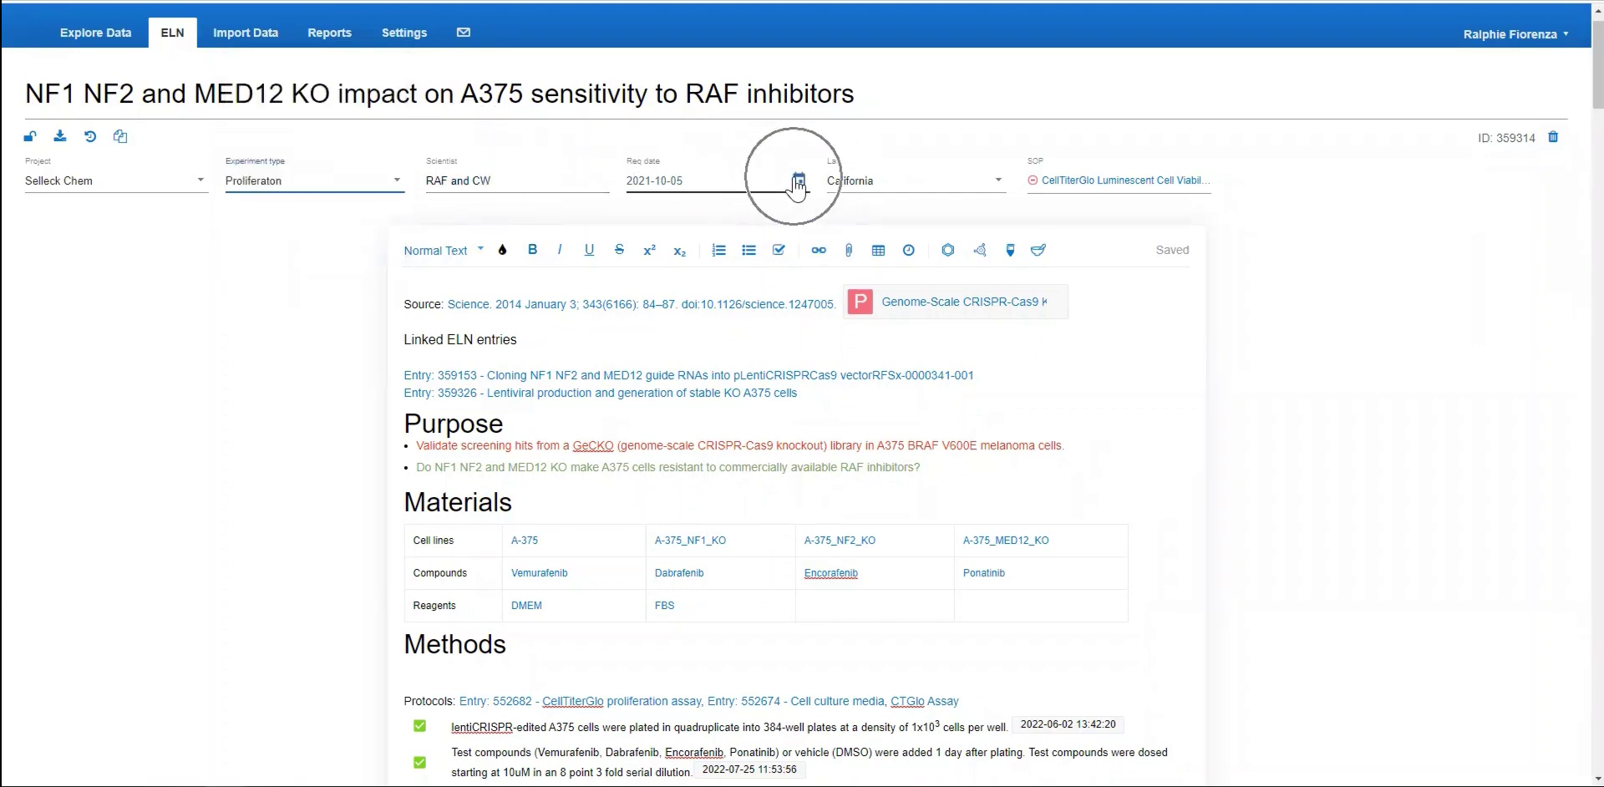
pyautogui.click(1092, 180)
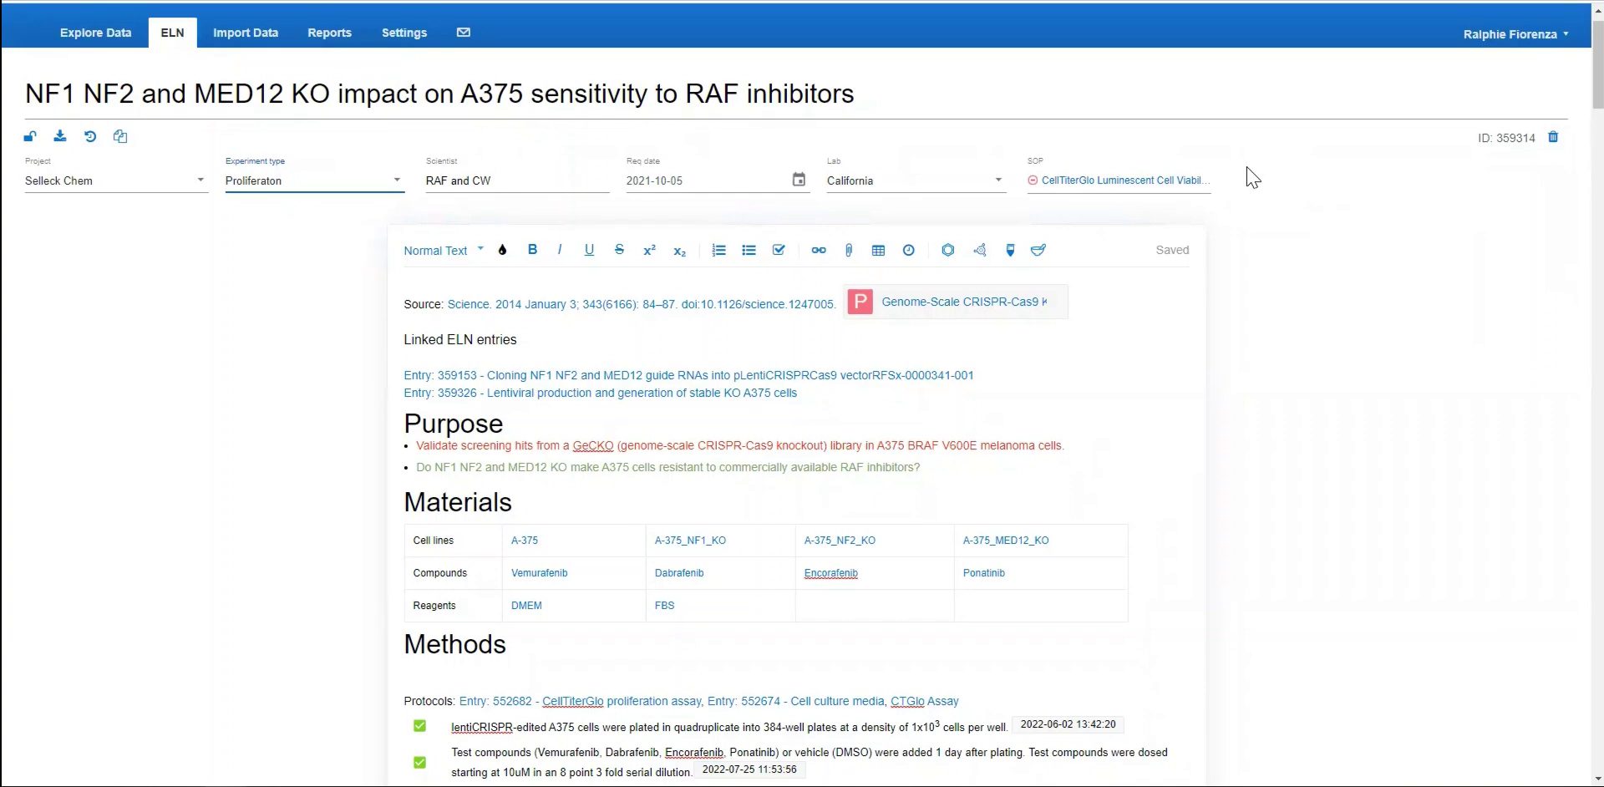
# Examine the entry's Purpose, Materials and Methods sections
pyautogui.scroll(-2, 1570, 92)
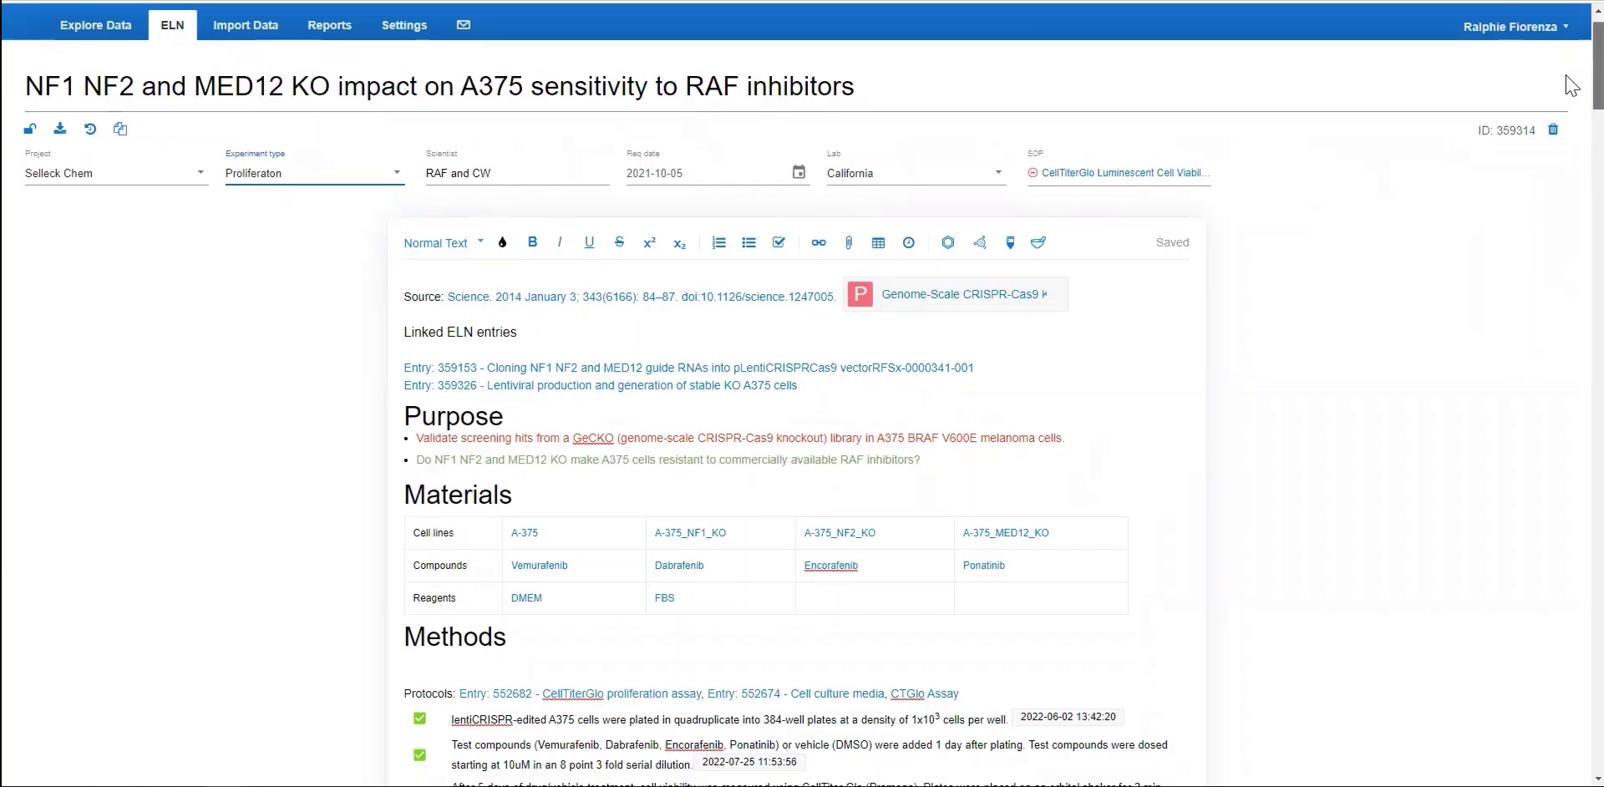
pyautogui.scroll(-2, 1569, 101)
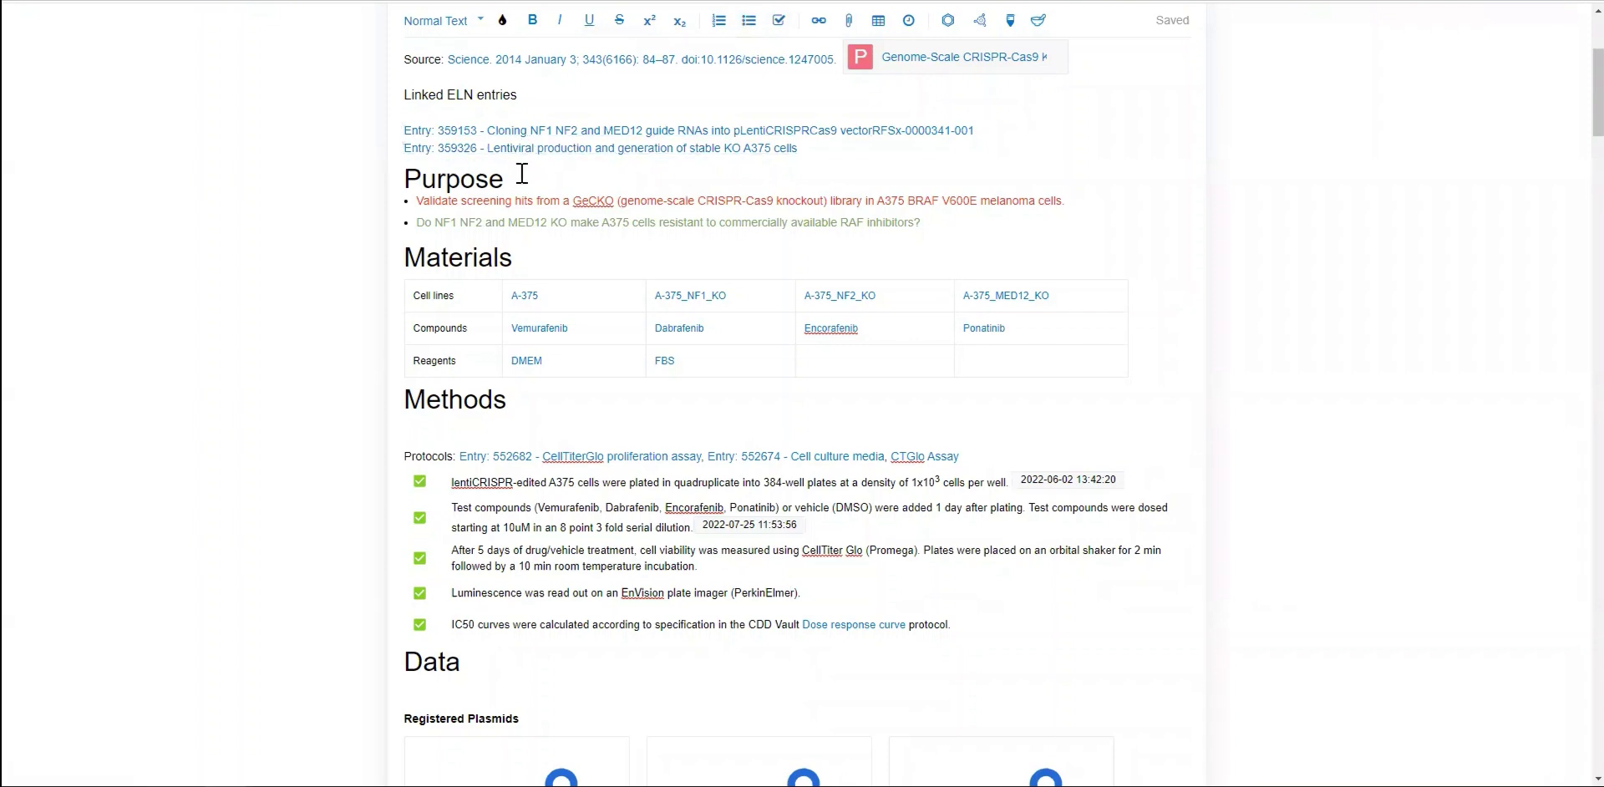
pyautogui.click(535, 268)
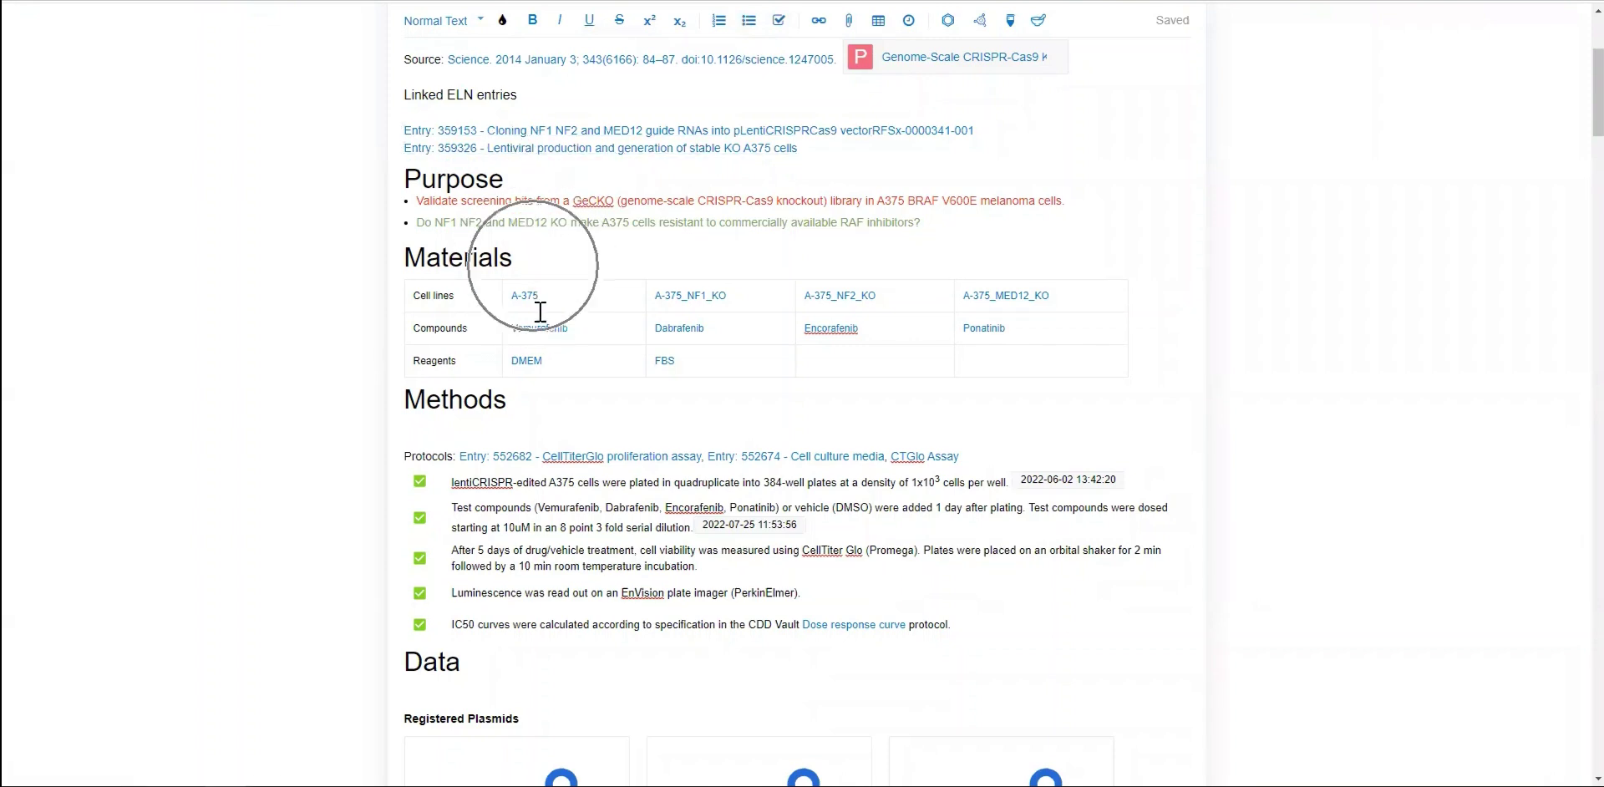
pyautogui.click(543, 397)
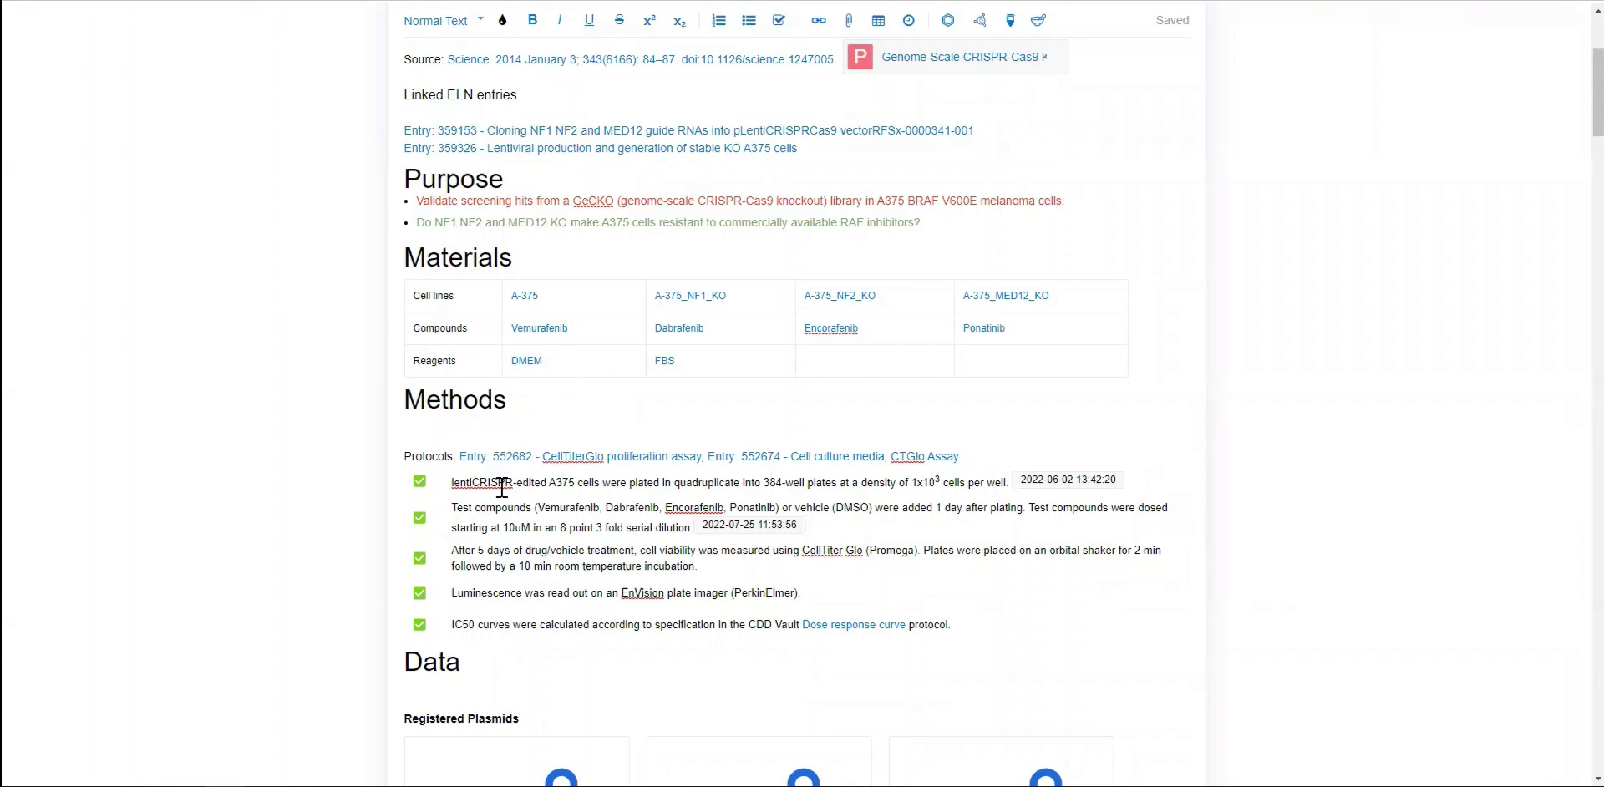
# Toggle the checkboxes of the luminescence and IC50 items in the Methods checklist, leaving both checked
pyautogui.click(419, 625)
pyautogui.click(419, 627)
pyautogui.click(419, 594)
pyautogui.click(419, 592)
pyautogui.click(419, 625)
# View the CDD objects offered for link insertion and close the search without adding a link
pyautogui.click(819, 26)
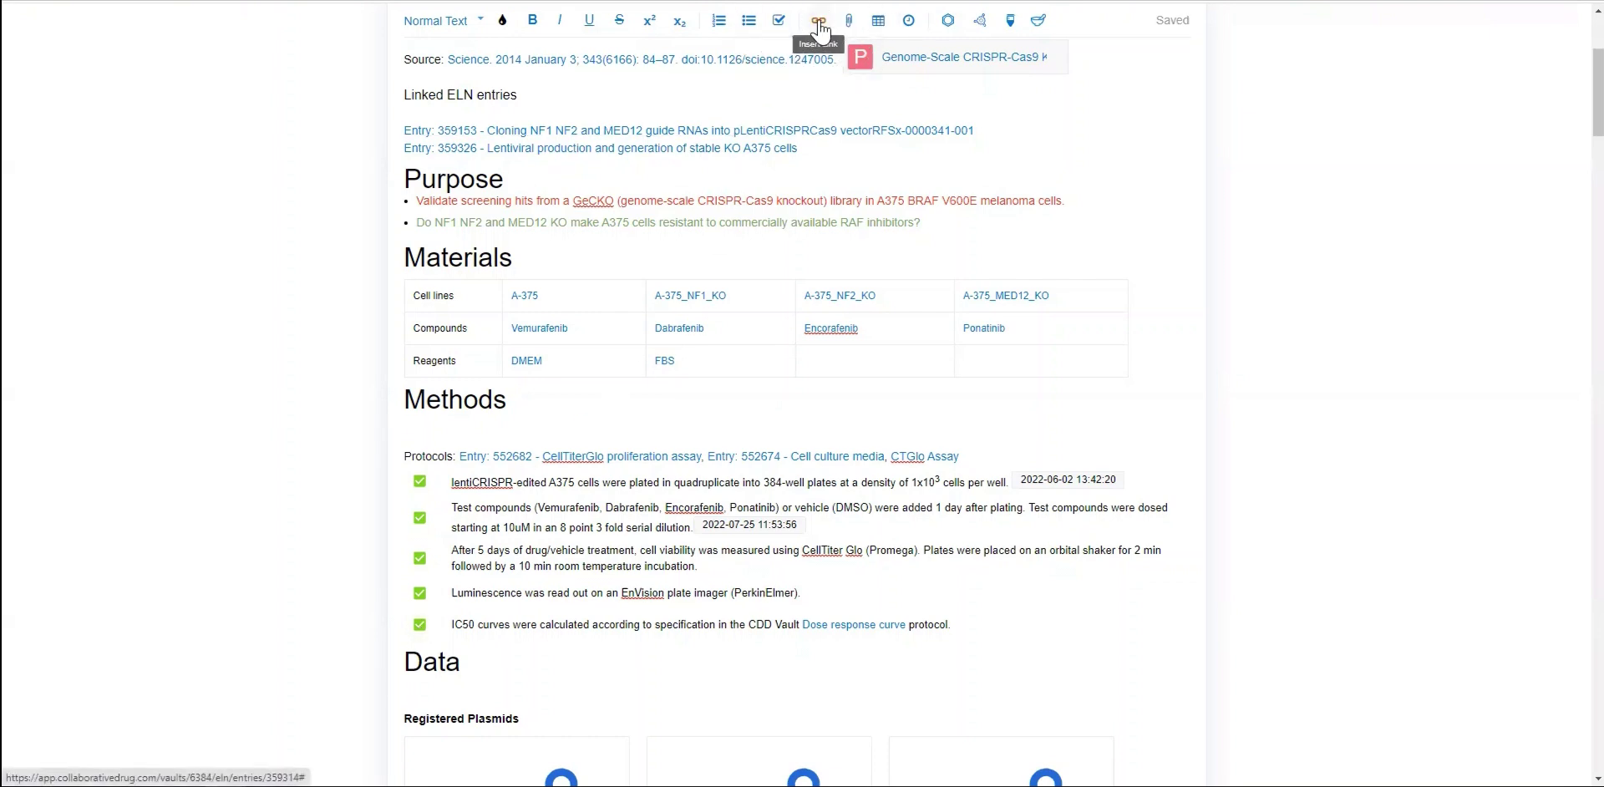
pyautogui.click(819, 25)
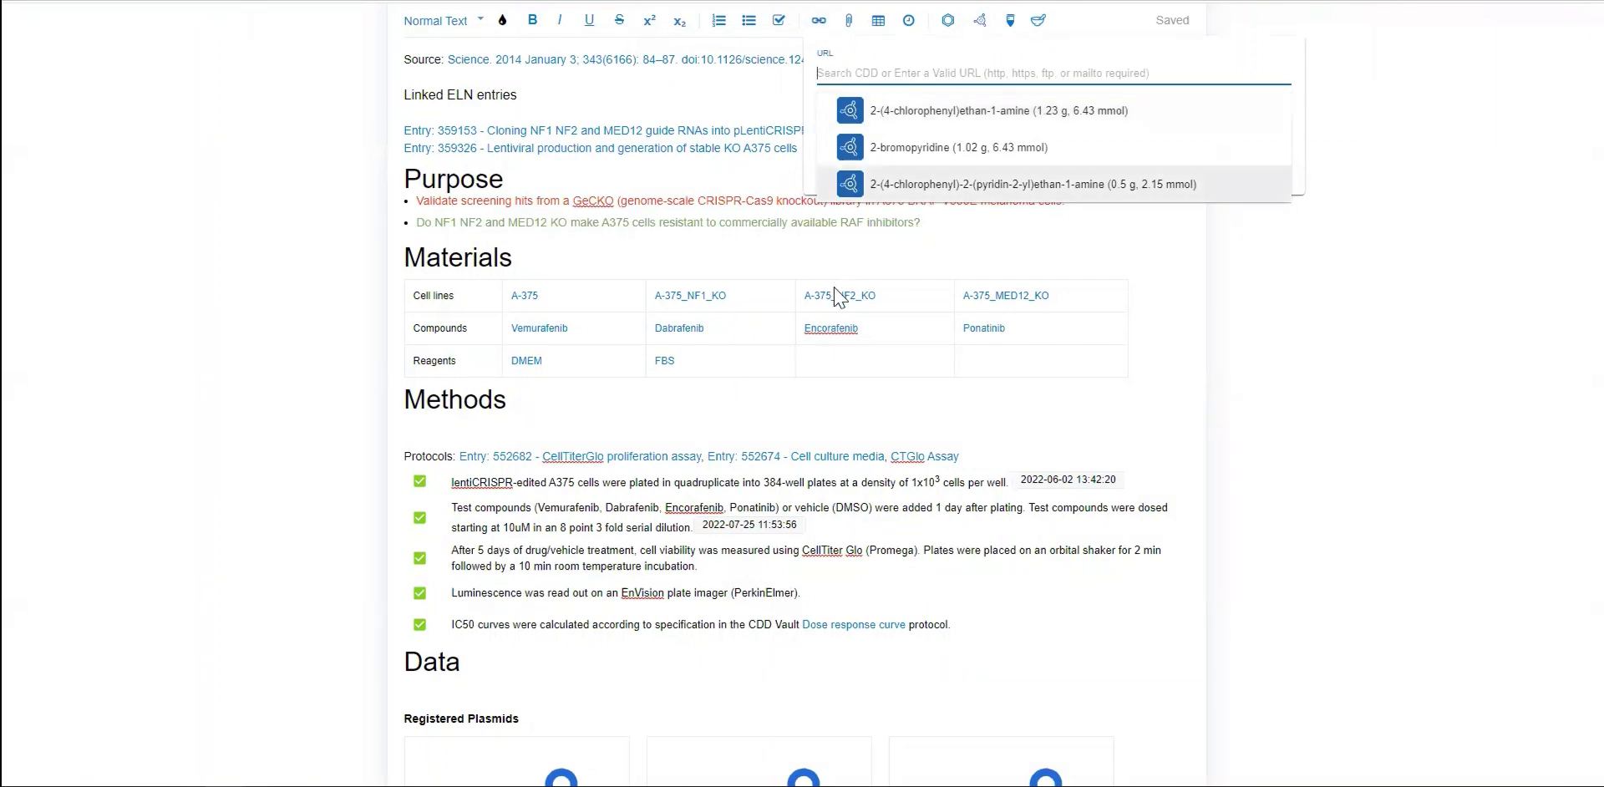
pyautogui.click(532, 303)
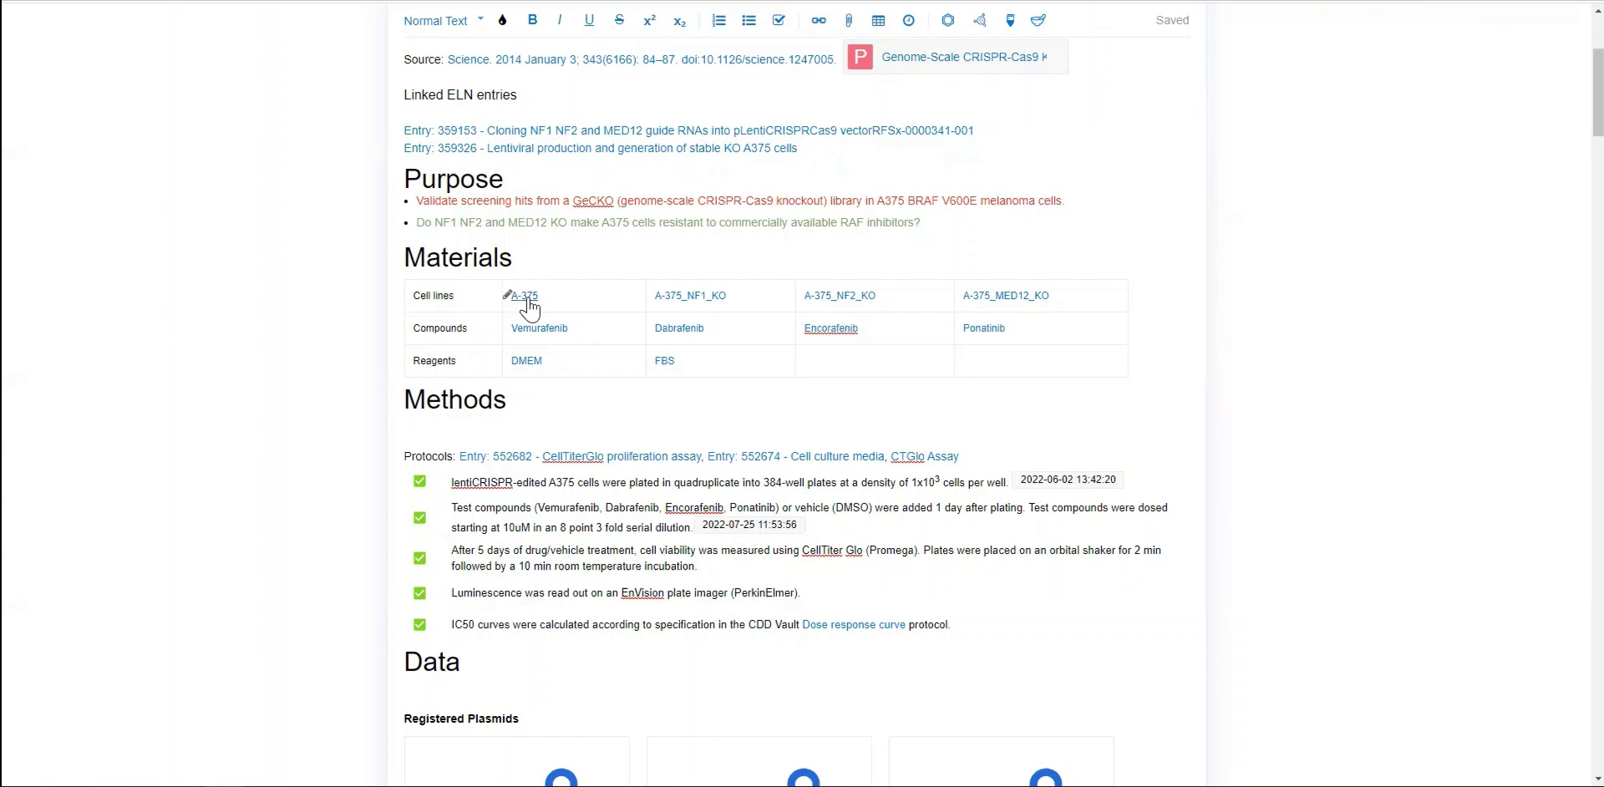
# Open the linked A-375 cell line record from the Materials table and review its batch details and links
pyautogui.click(529, 302)
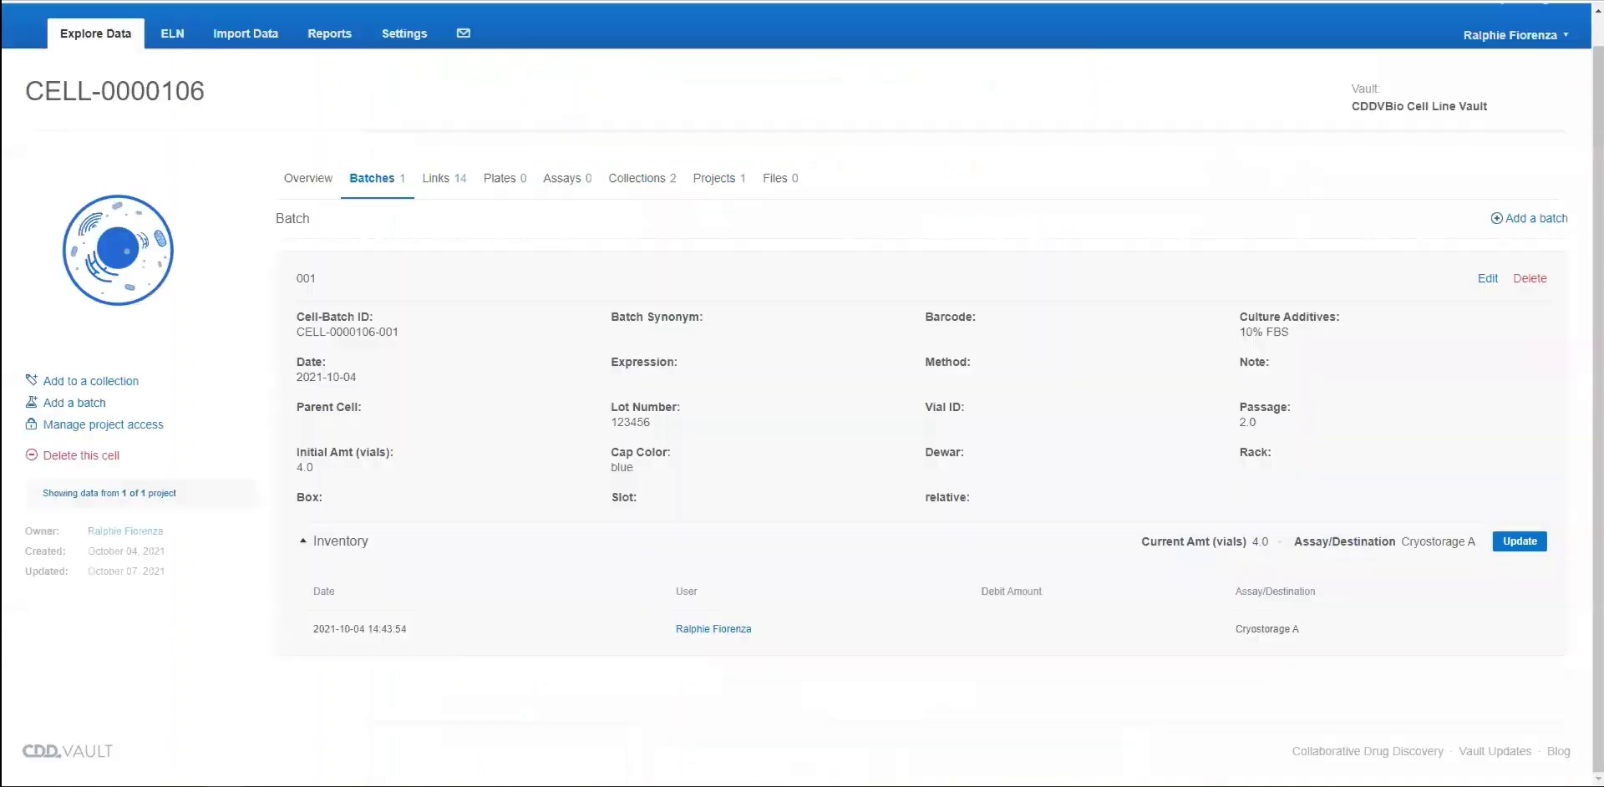
pyautogui.click(118, 36)
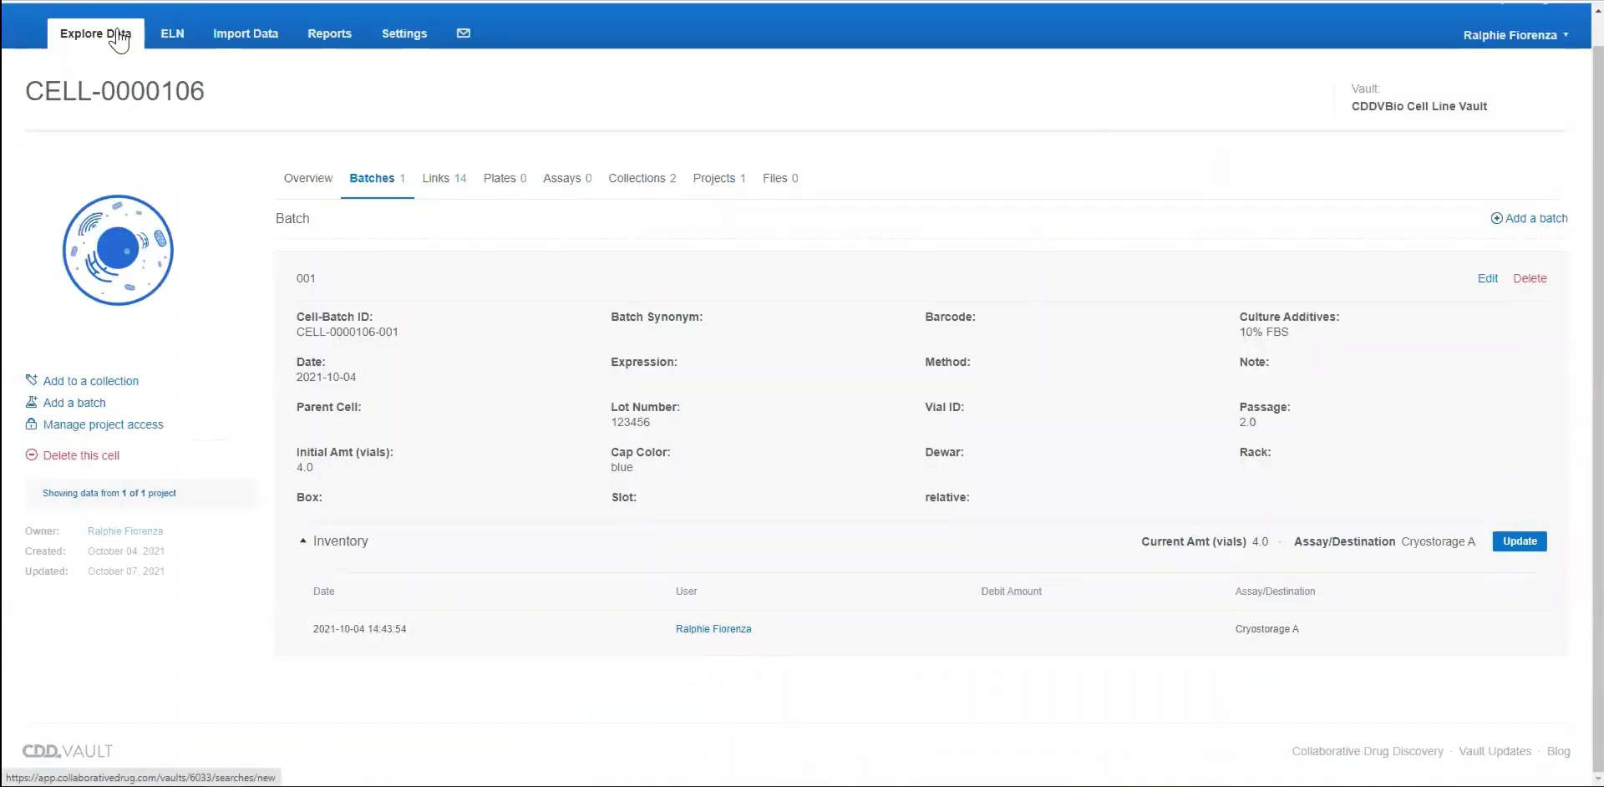
pyautogui.click(370, 186)
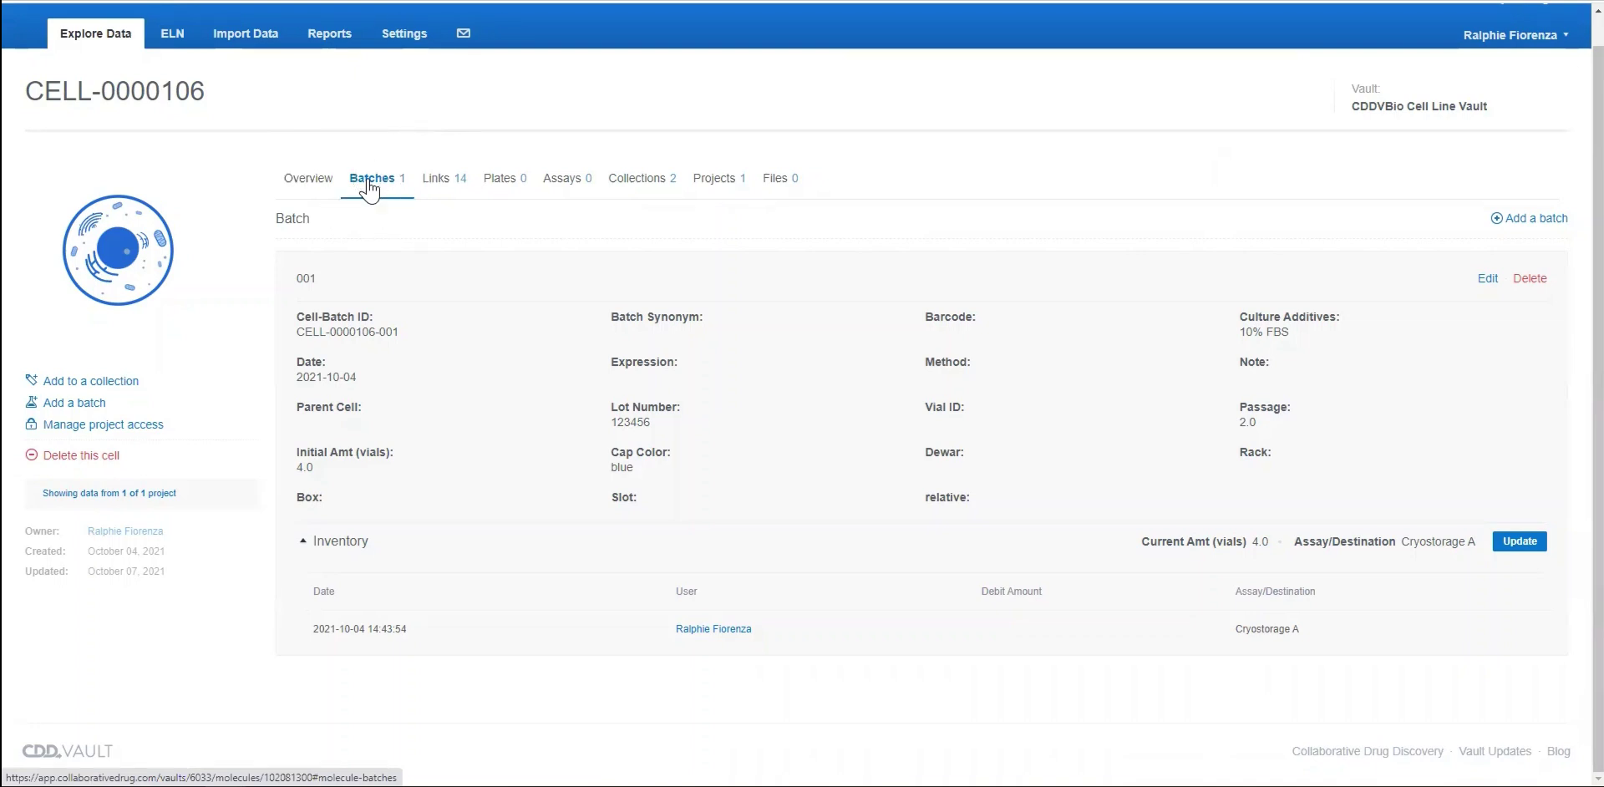
pyautogui.click(426, 184)
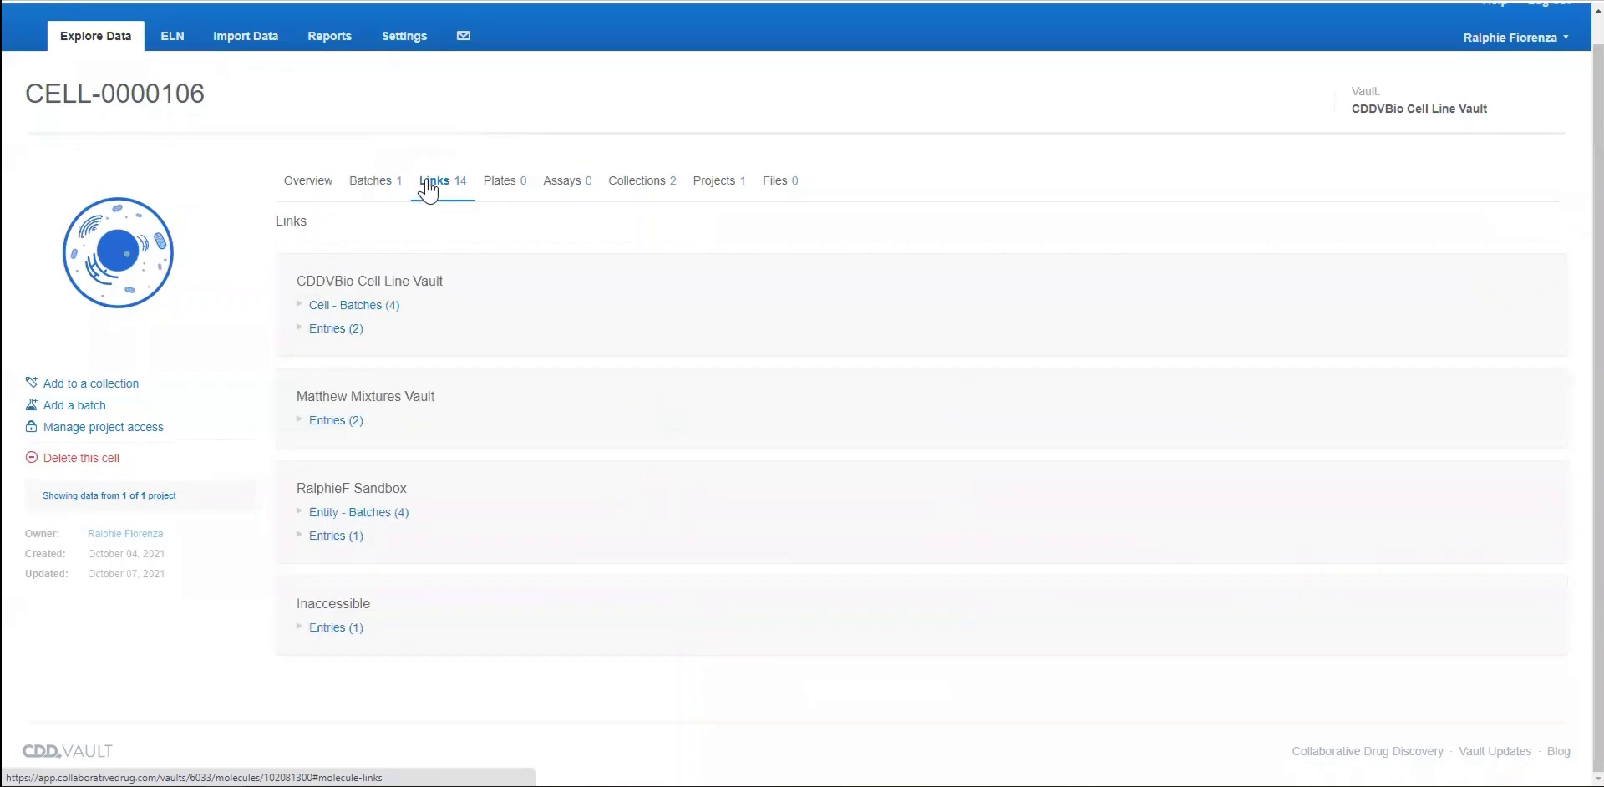
pyautogui.click(349, 537)
pyautogui.click(396, 556)
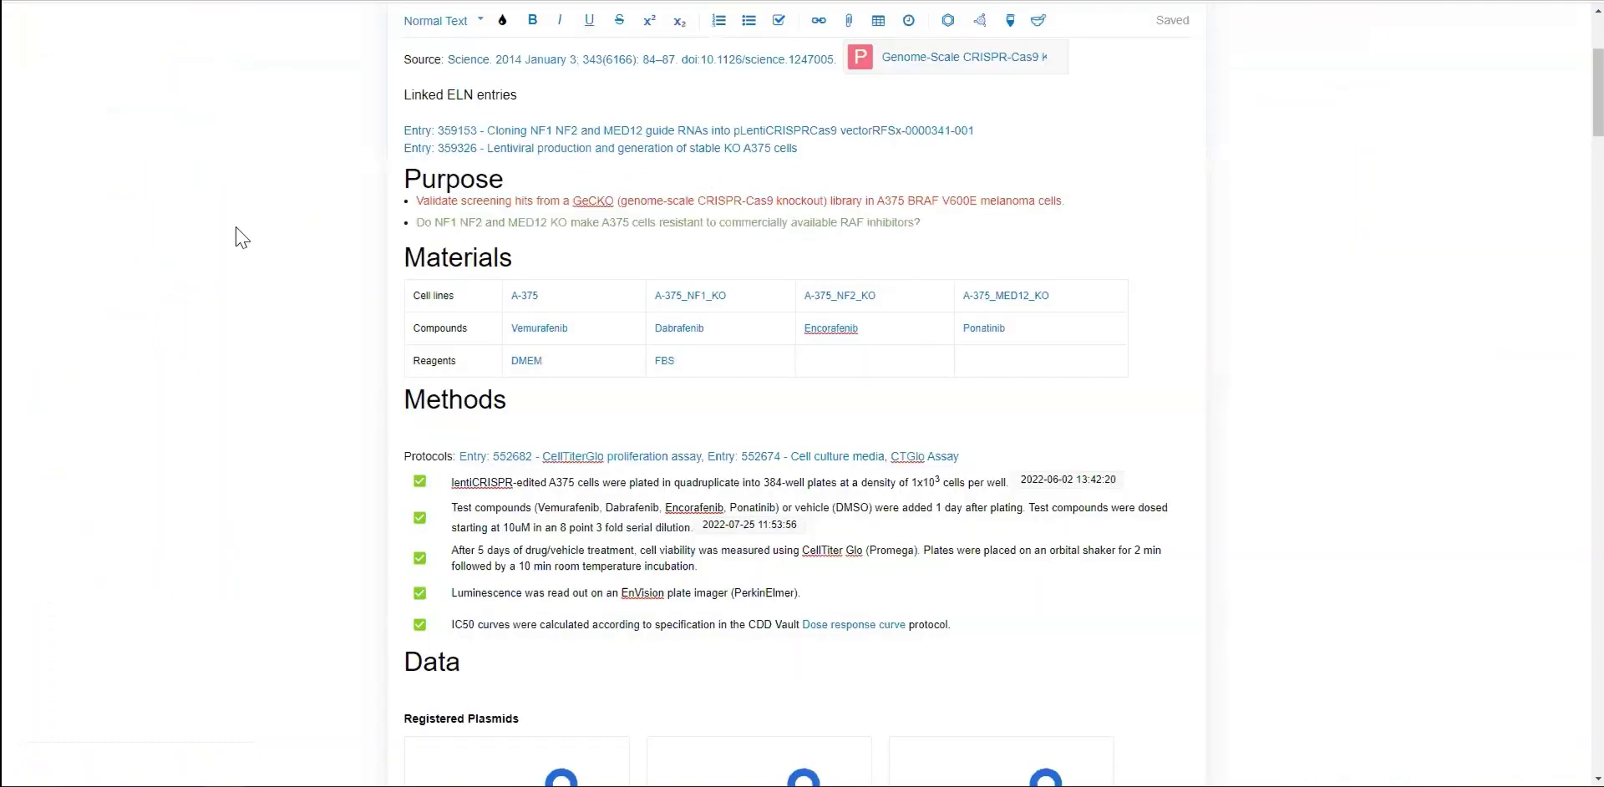
# Examine the registered plasmids and the representative cell confluence image in the Data section
pyautogui.scroll(-2, 298, 356)
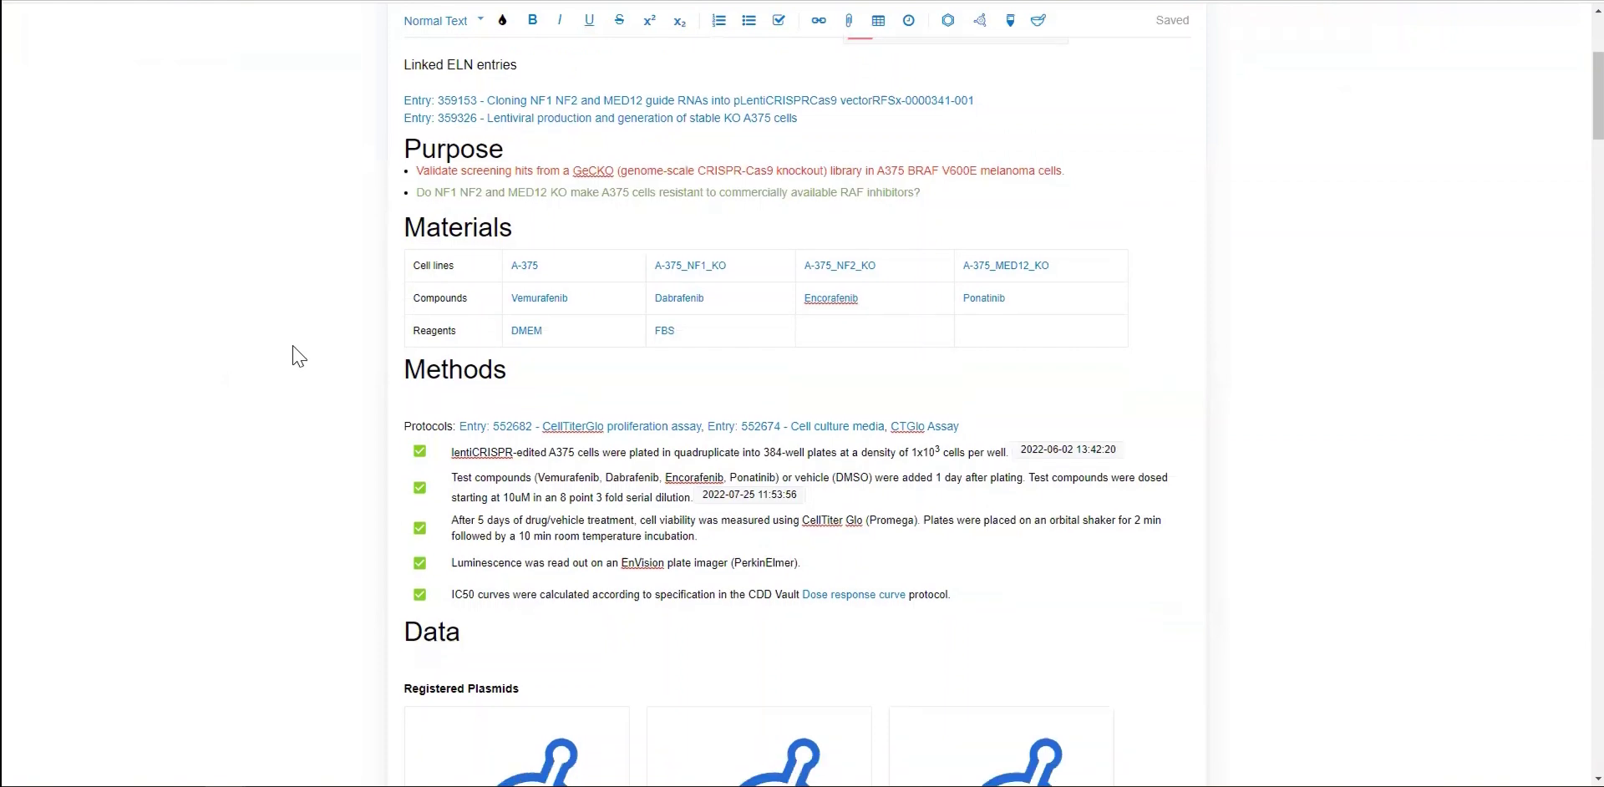
pyautogui.scroll(-3, 298, 356)
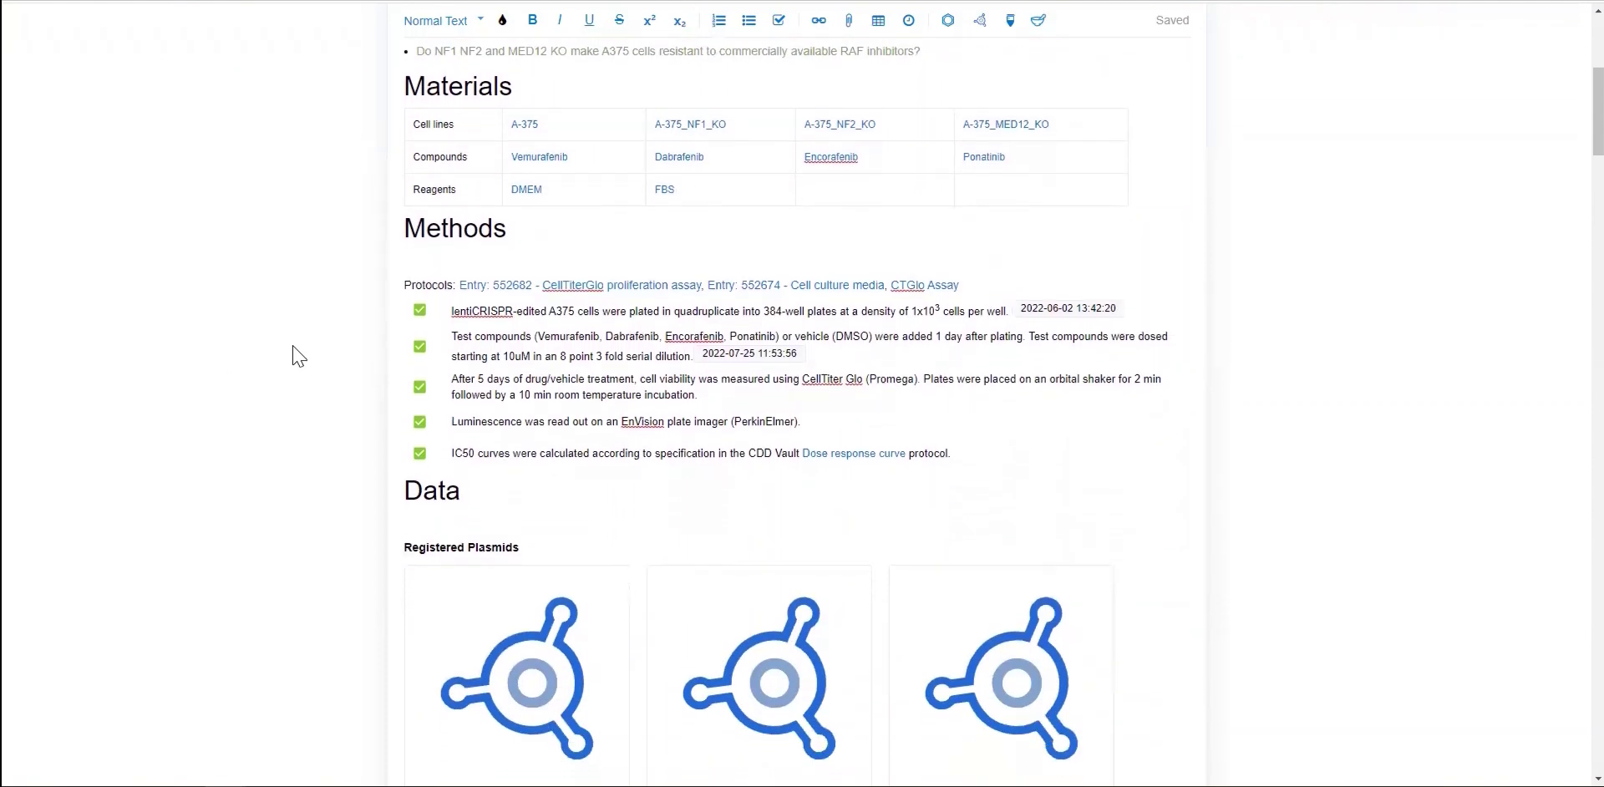
pyautogui.scroll(-1, 299, 356)
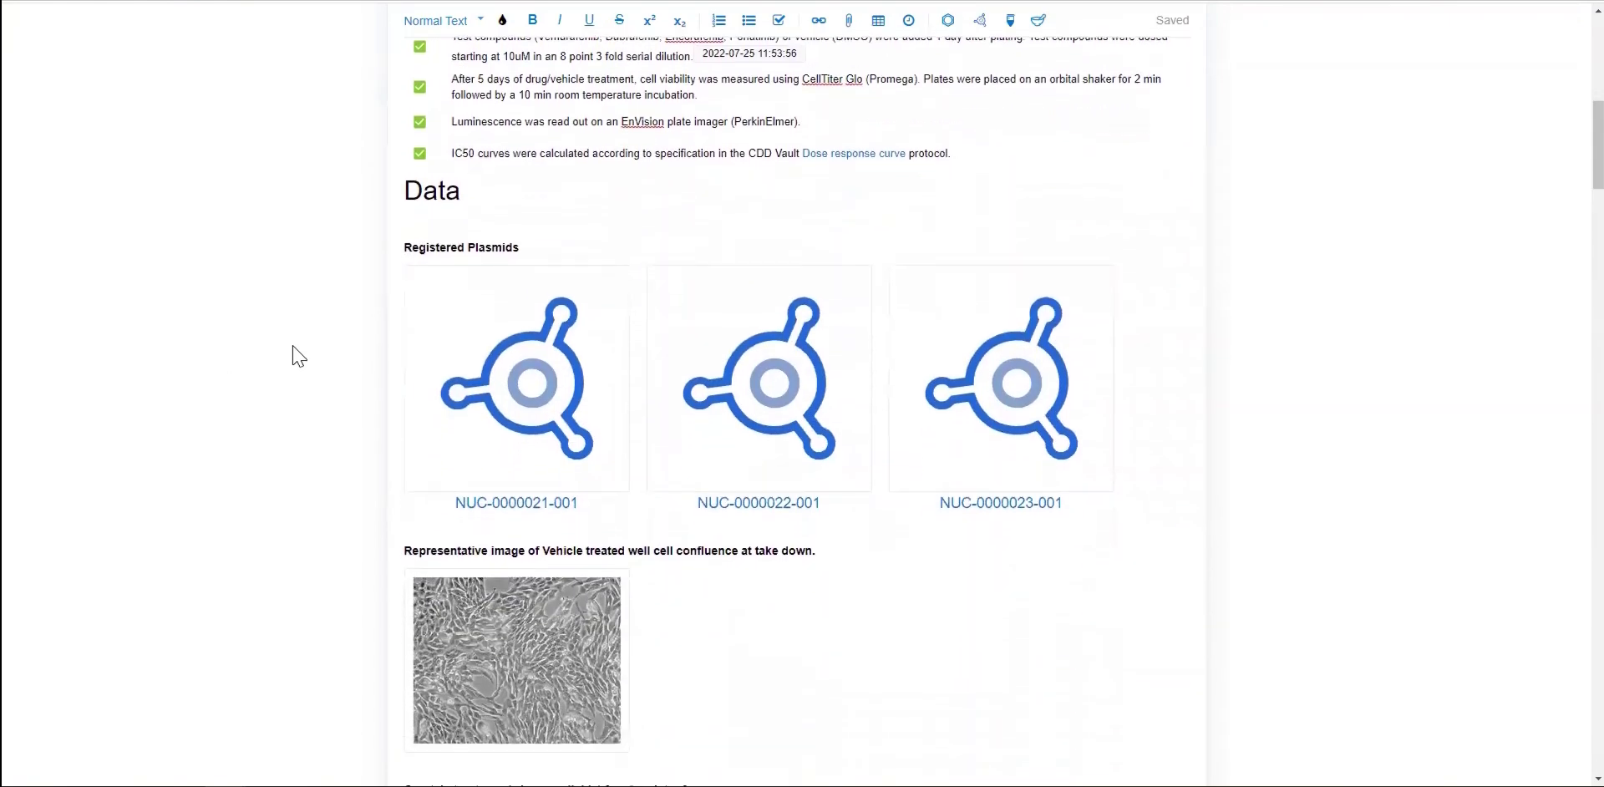
pyautogui.click(502, 507)
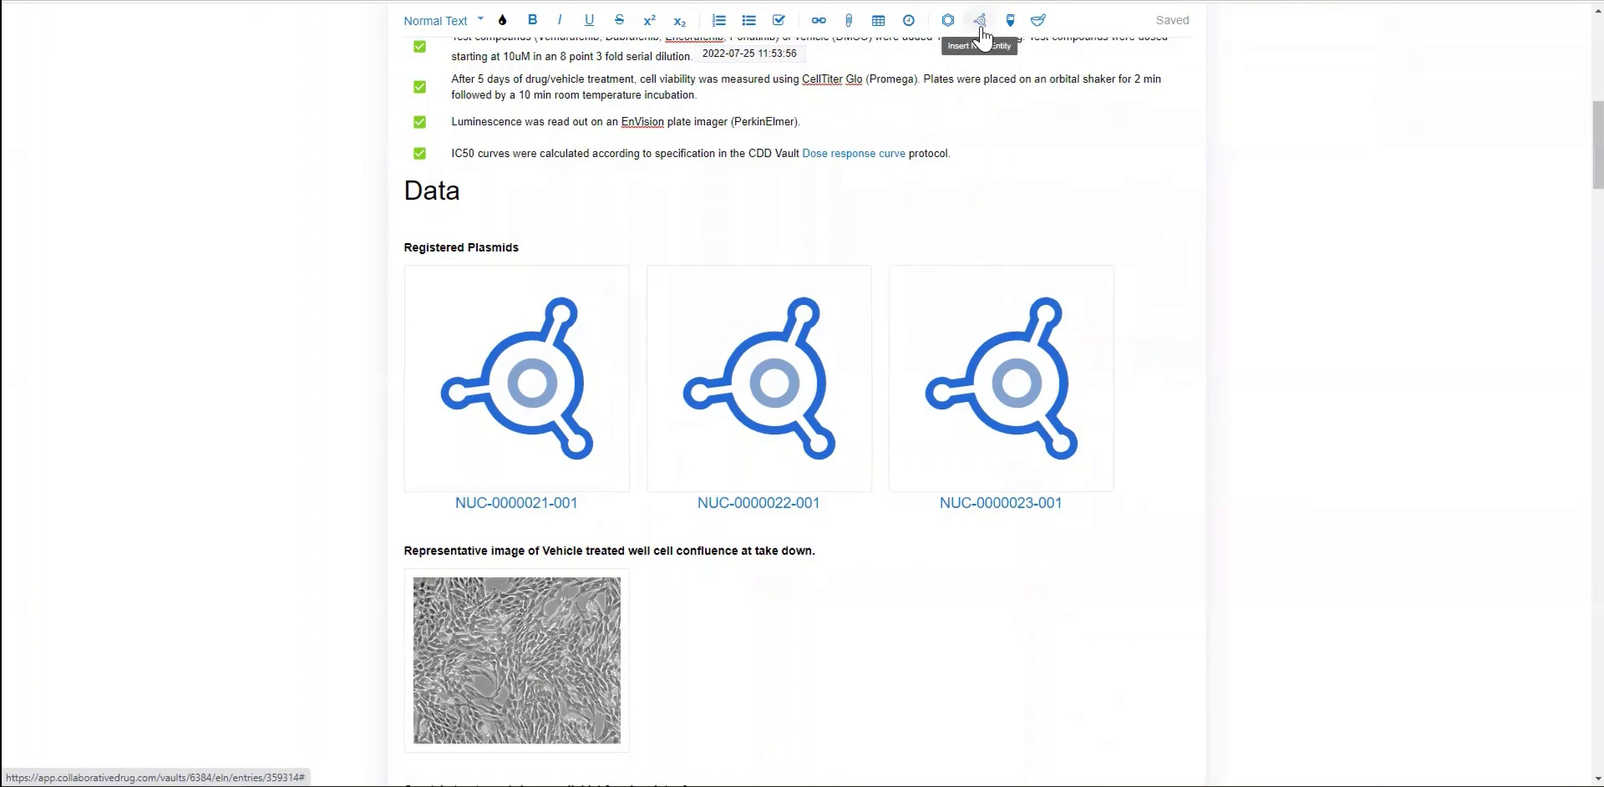
pyautogui.scroll(-3, 1156, 247)
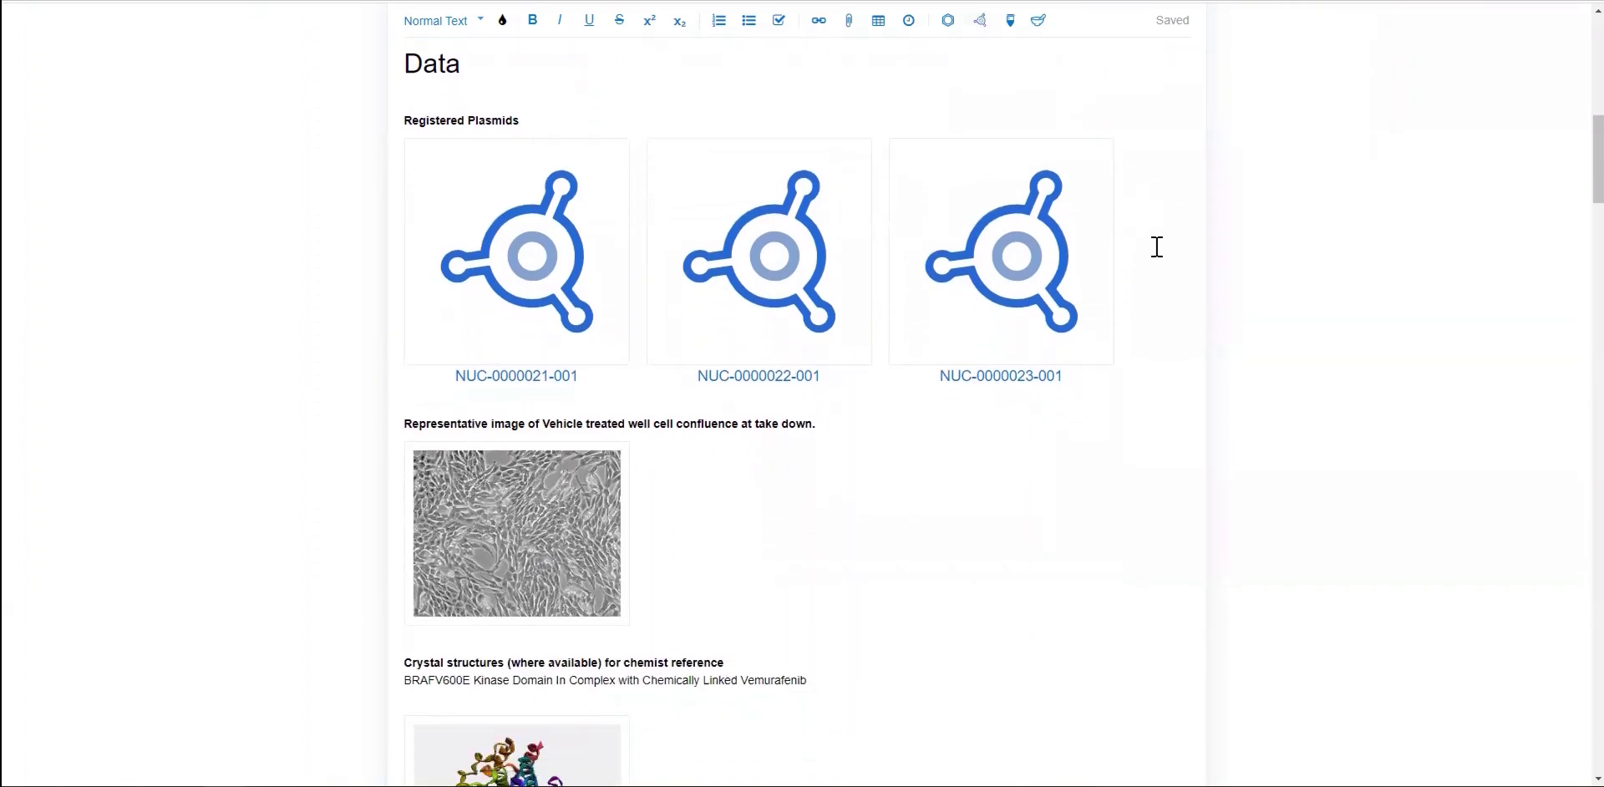
pyautogui.scroll(-2, 1156, 247)
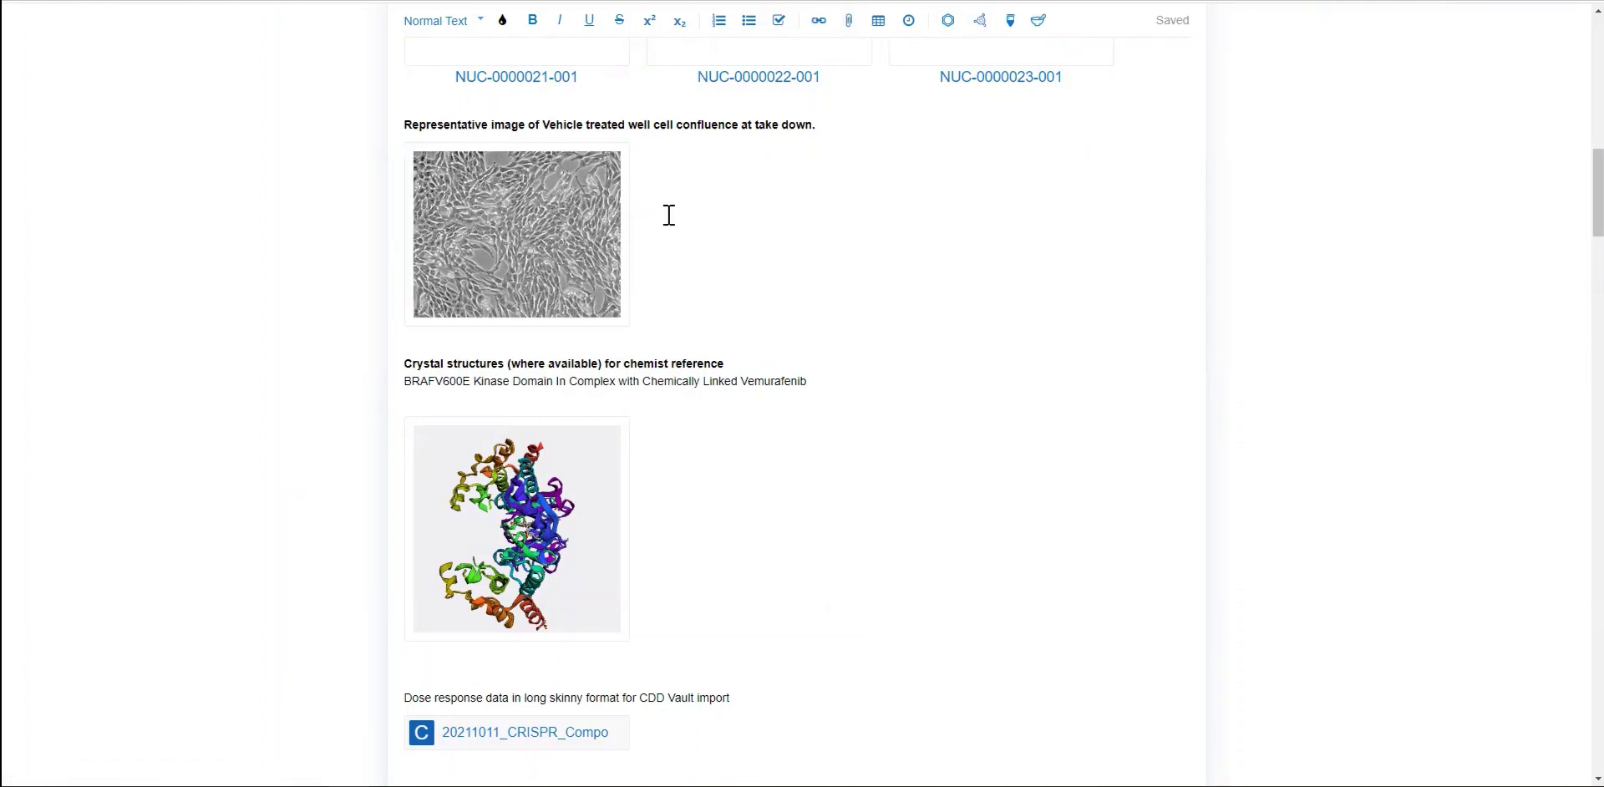
# Inspect the 3D crystal structure of the BRAFV600E kinase domain with Vemurafenib up close
pyautogui.moveTo(628, 220)
pyautogui.click(513, 754)
pyautogui.scroll(3, 515, 547)
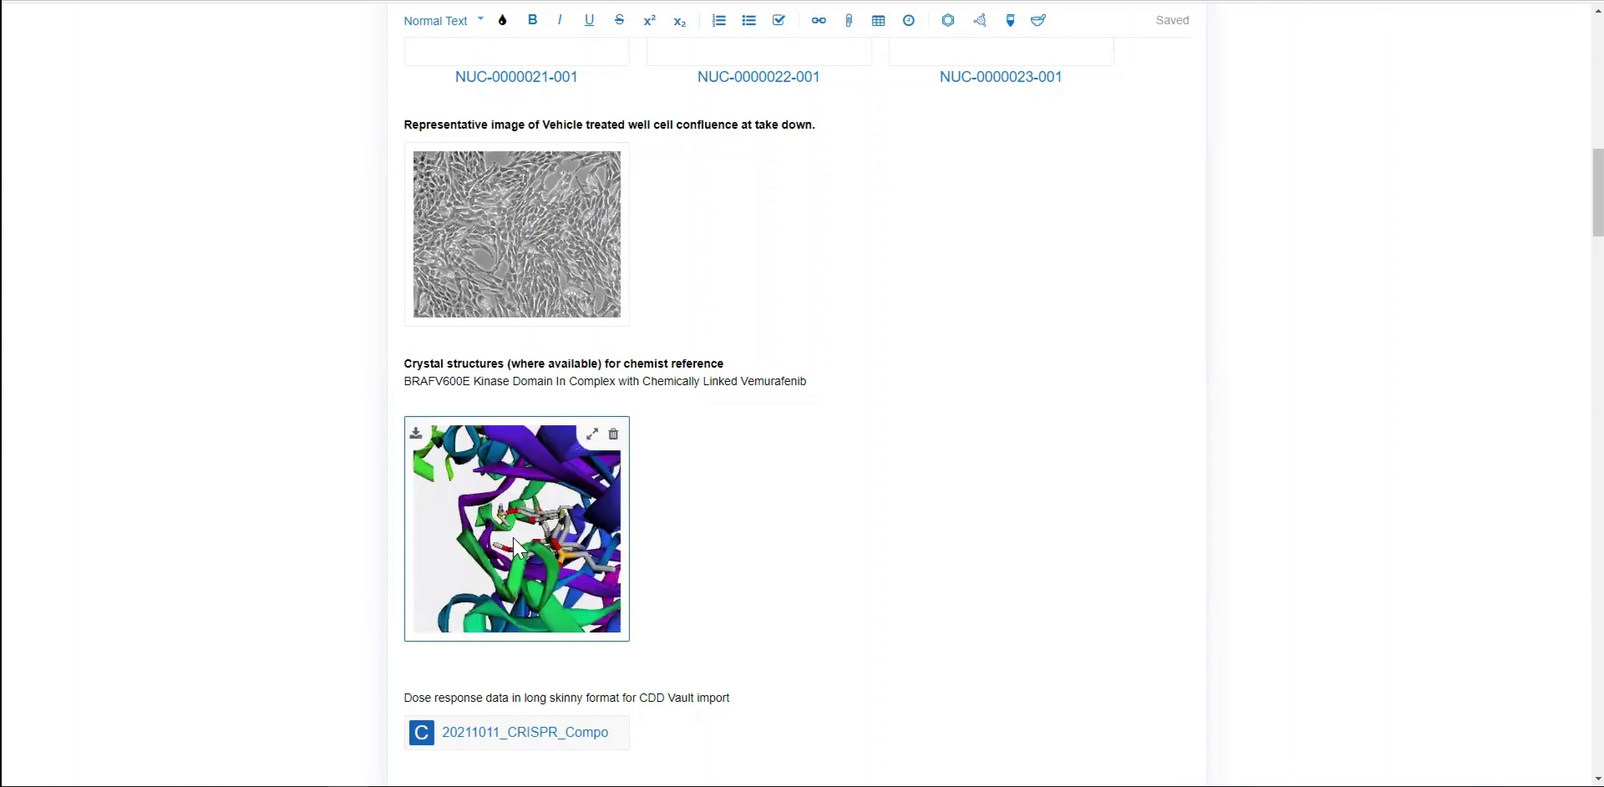
pyautogui.scroll(-6, 1203, 447)
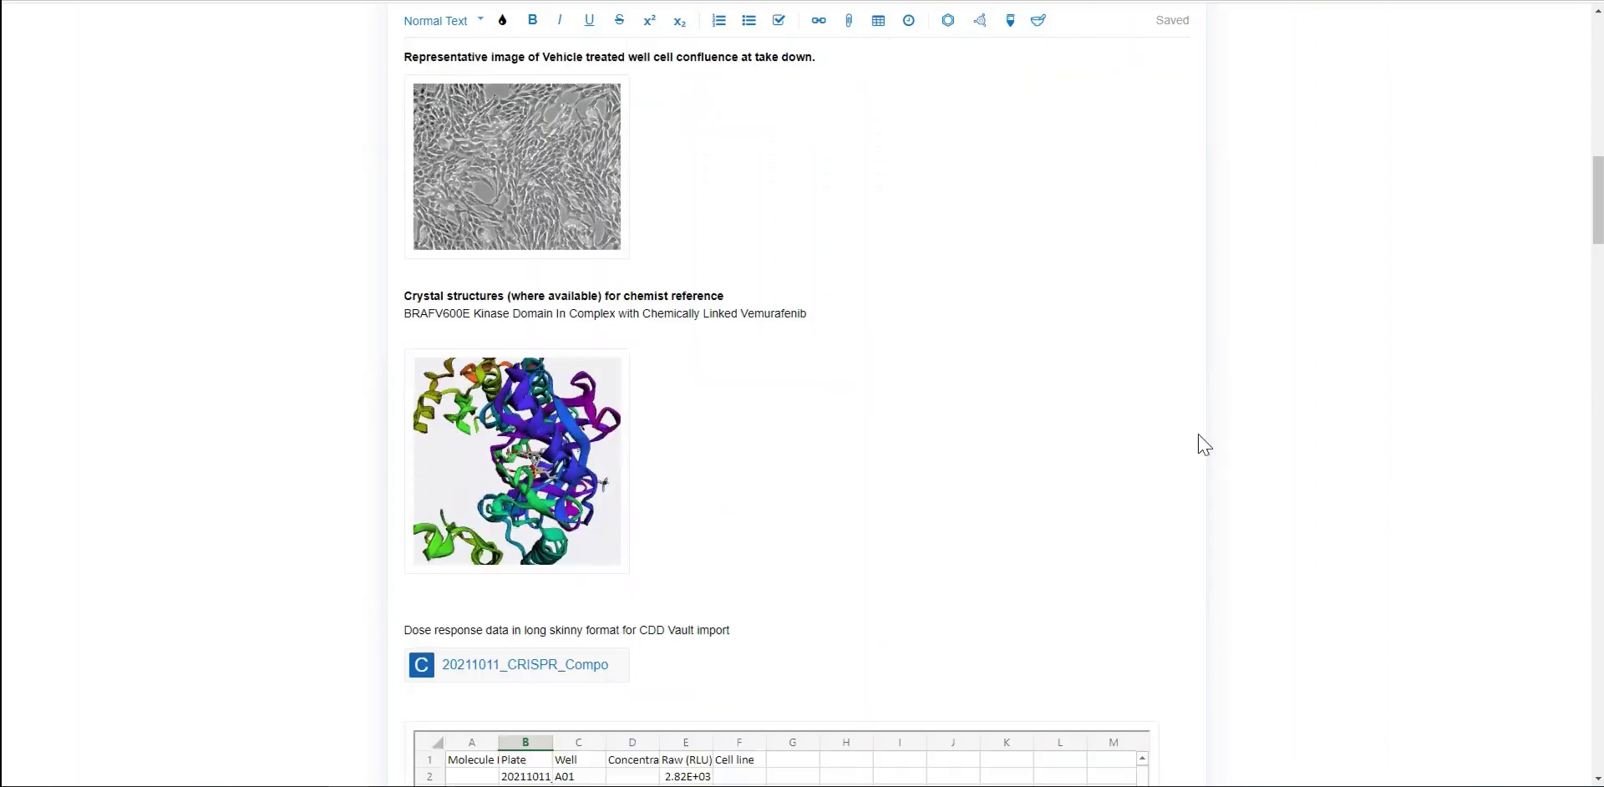
# Browse the embedded dose response spreadsheet's rows and check its option for opening in Office for the web
pyautogui.scroll(-2, 1007, 310)
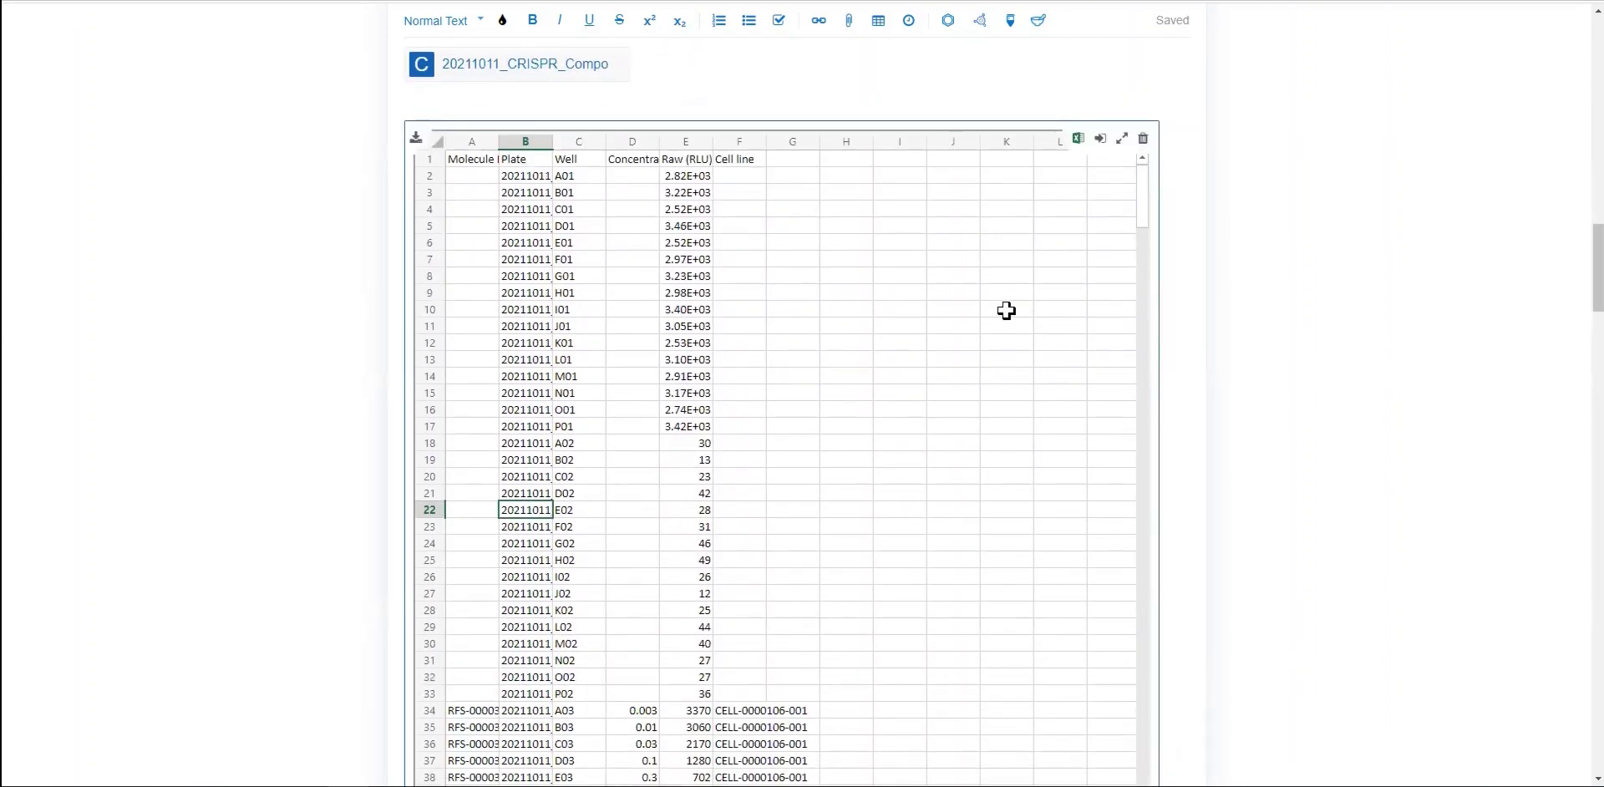
pyautogui.click(1007, 310)
pyautogui.scroll(-5, 1006, 310)
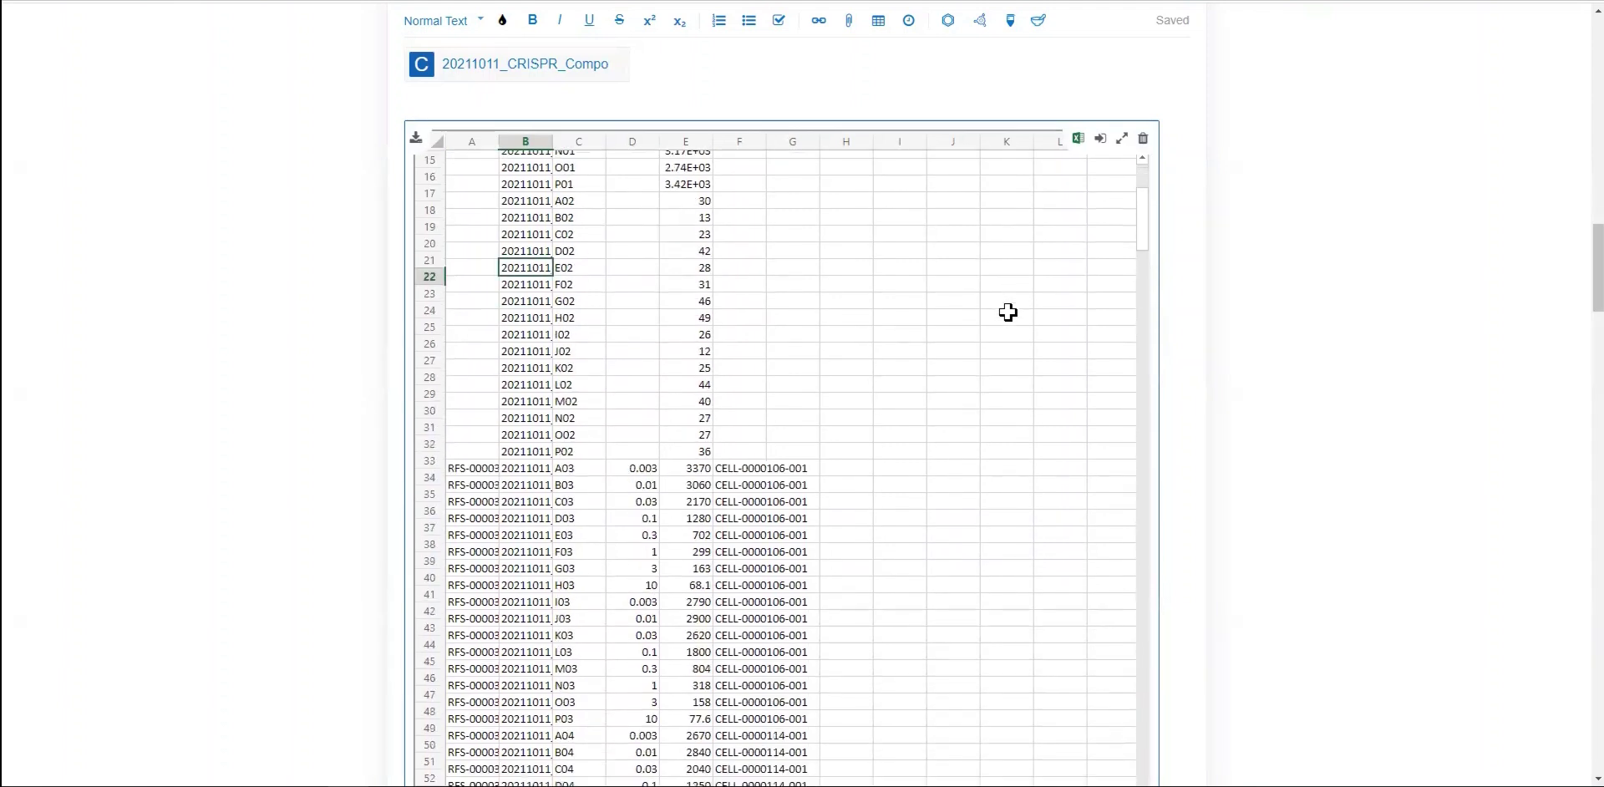
pyautogui.scroll(5, 1006, 311)
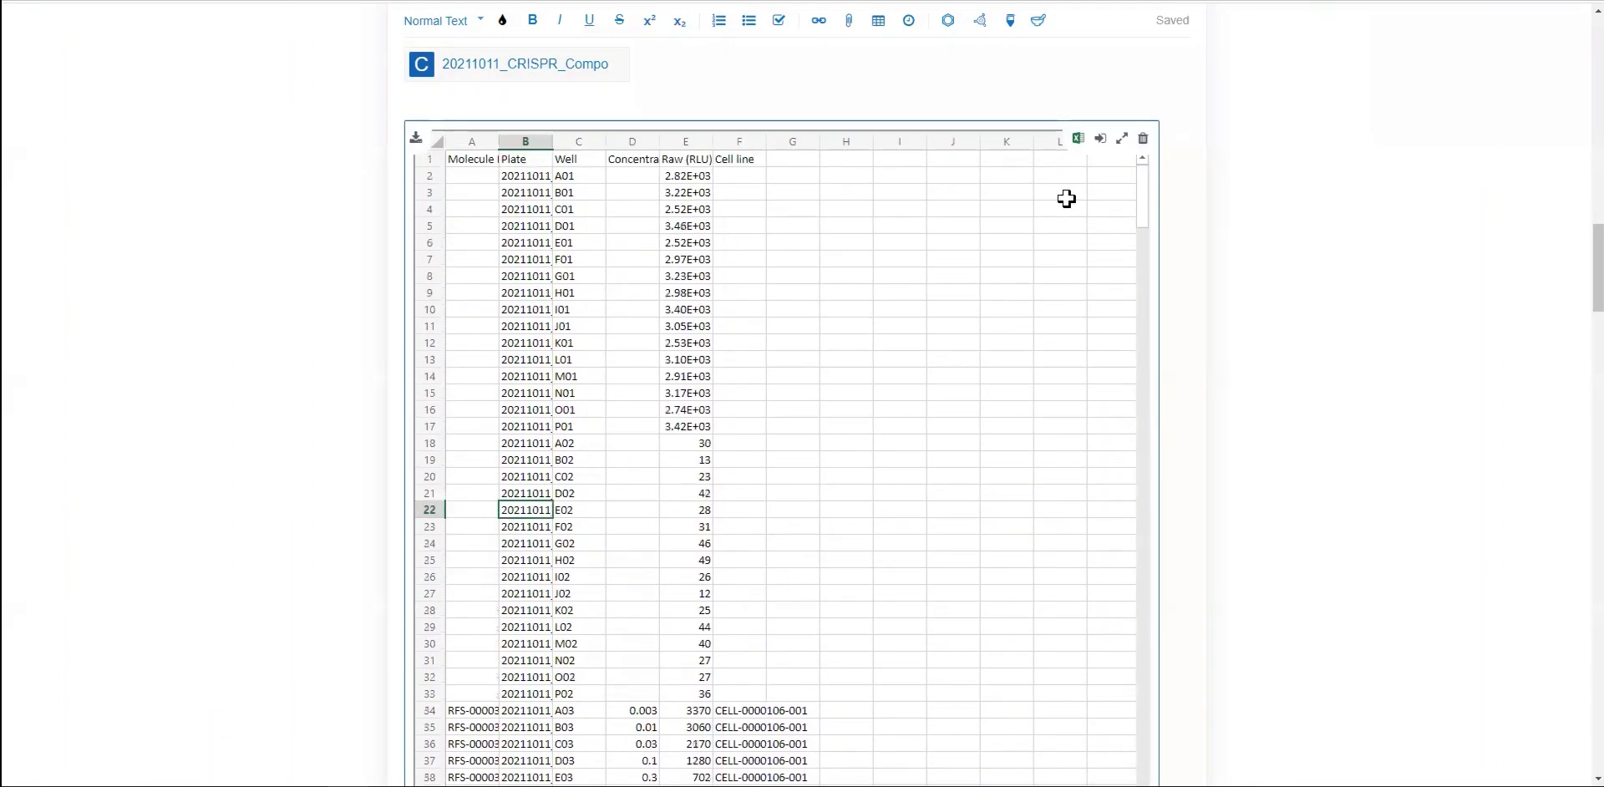
pyautogui.click(1076, 138)
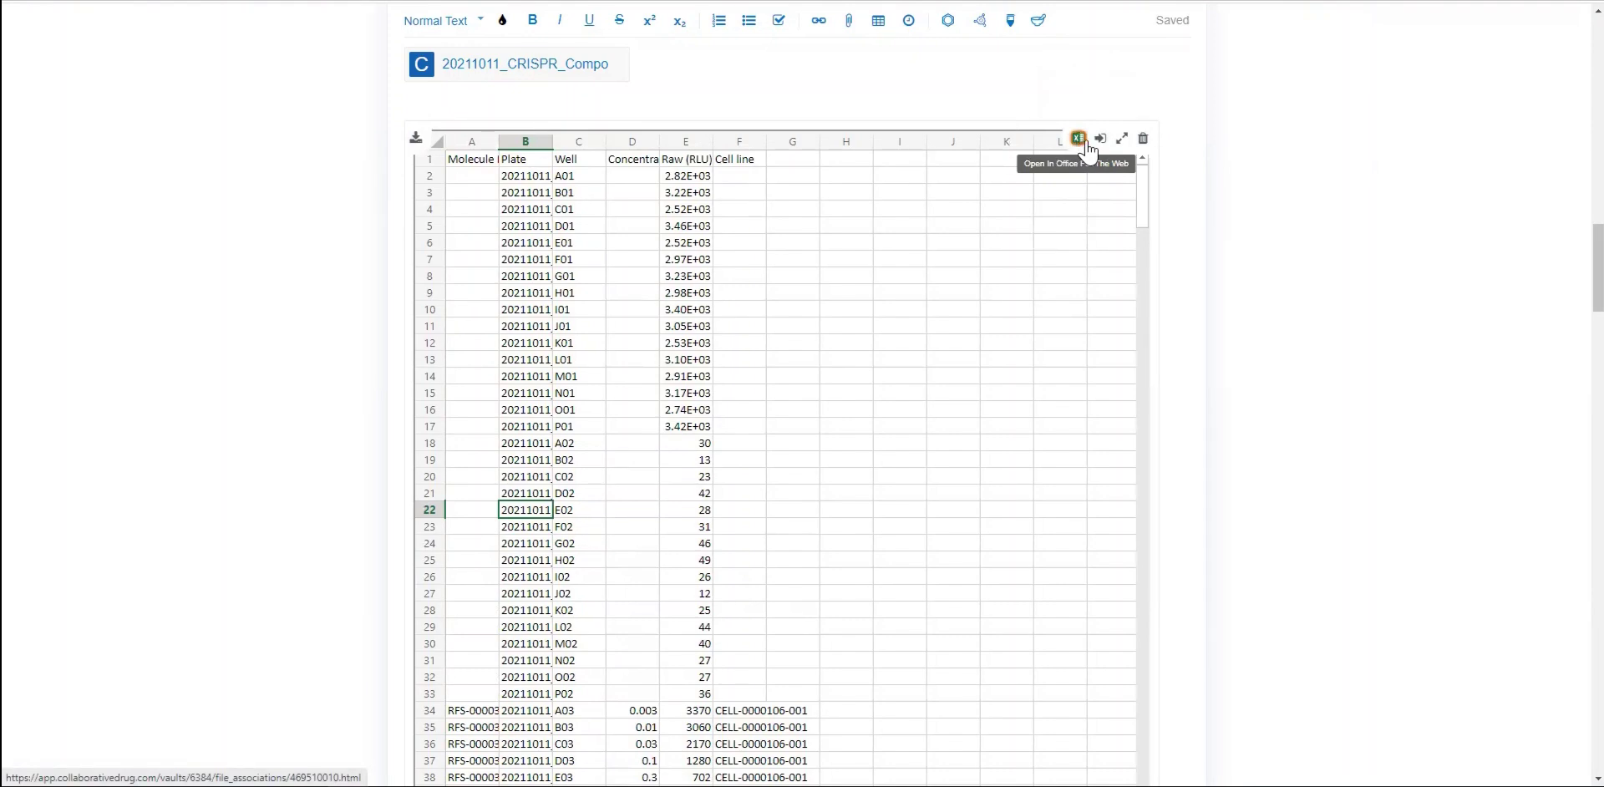
# Check the embedded spreadsheet's file import option, and review the target and method details in the Assay Annotation section
pyautogui.click(1102, 140)
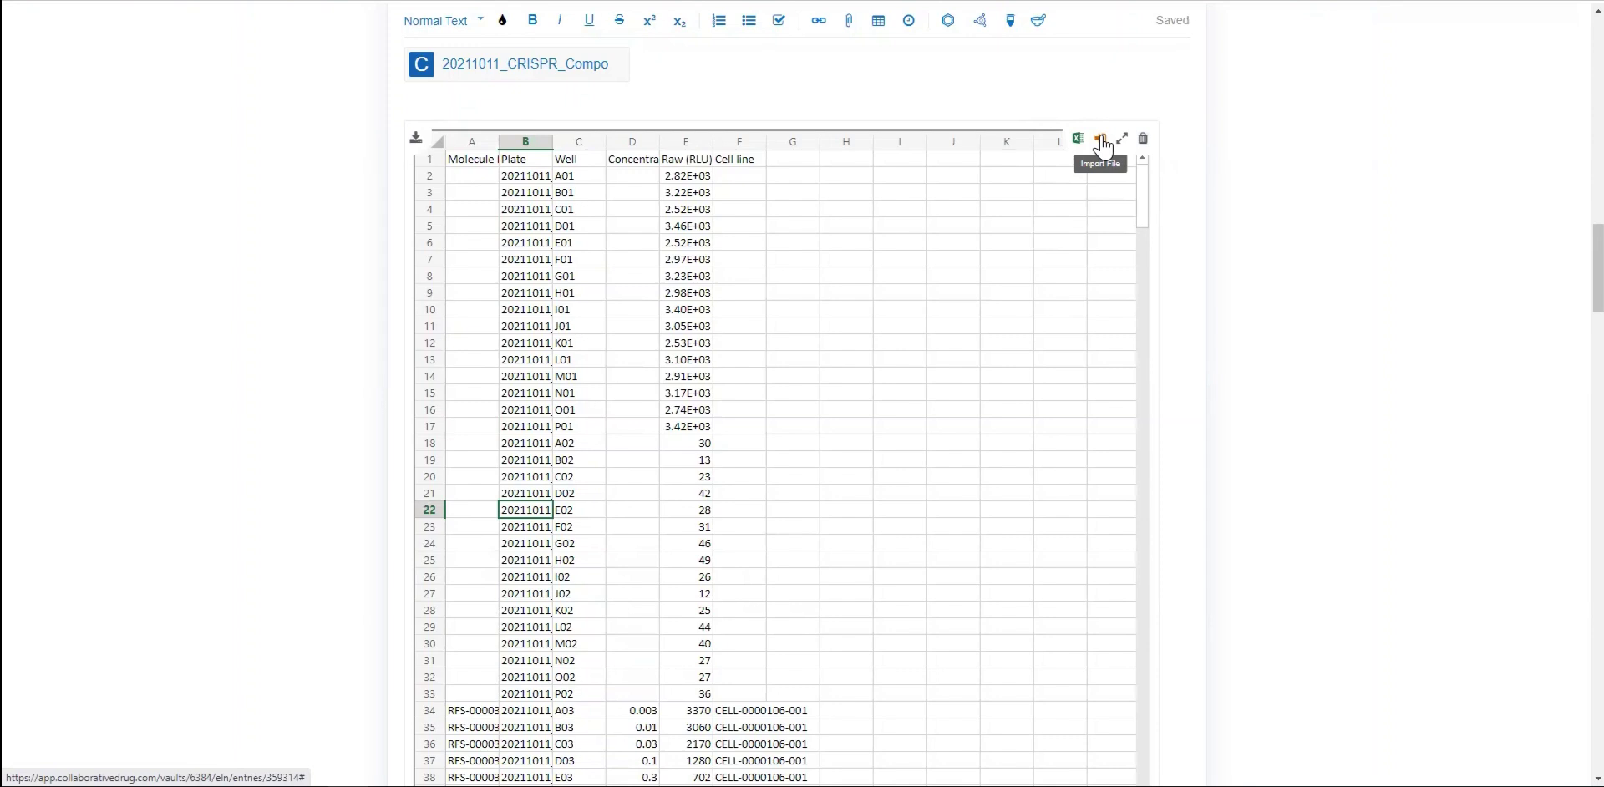
pyautogui.scroll(-2, 1566, 242)
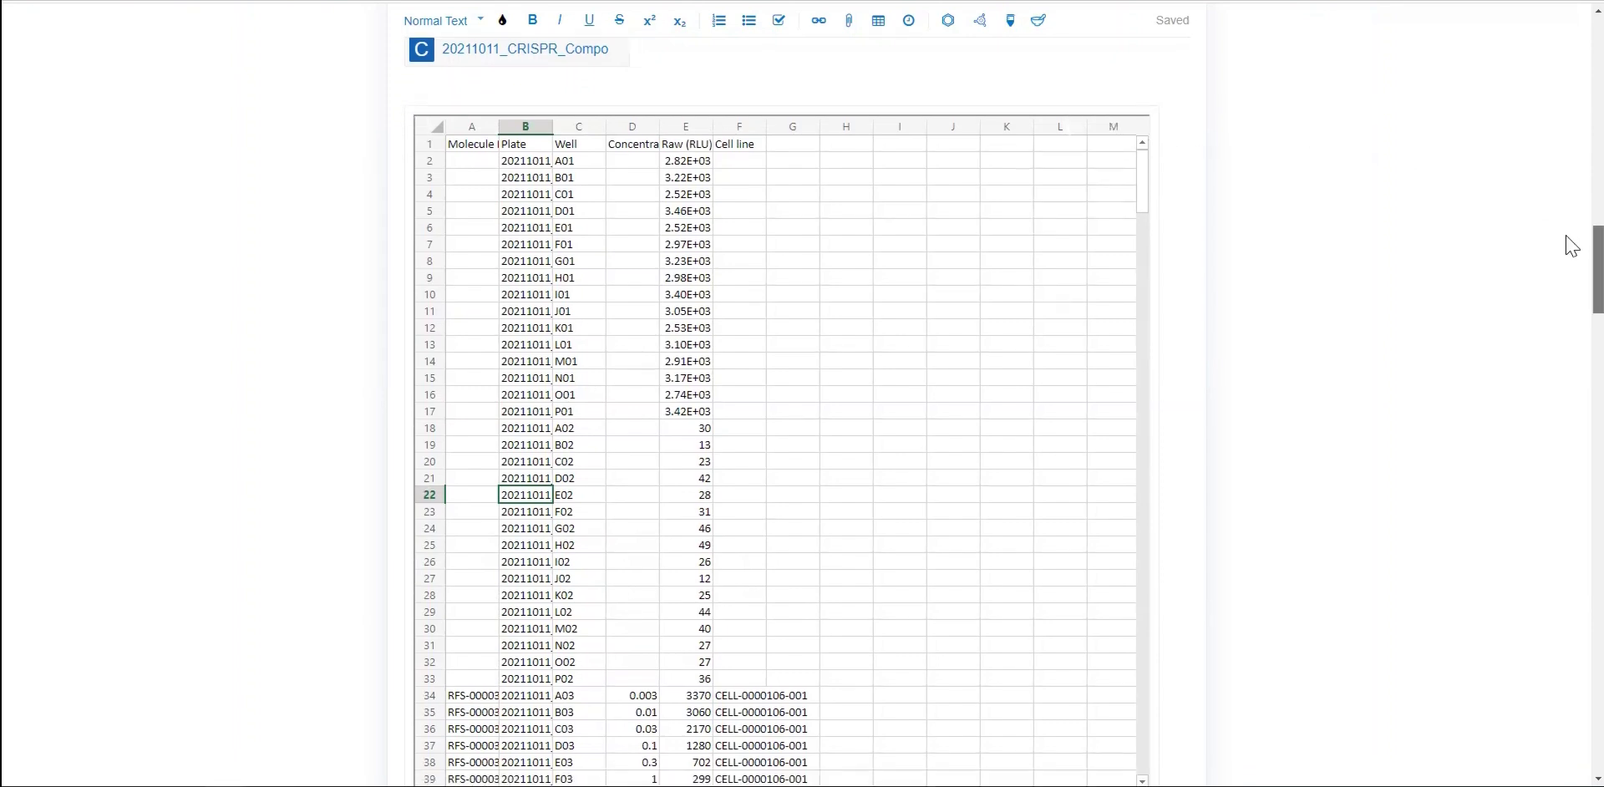
pyautogui.scroll(-6, 1571, 266)
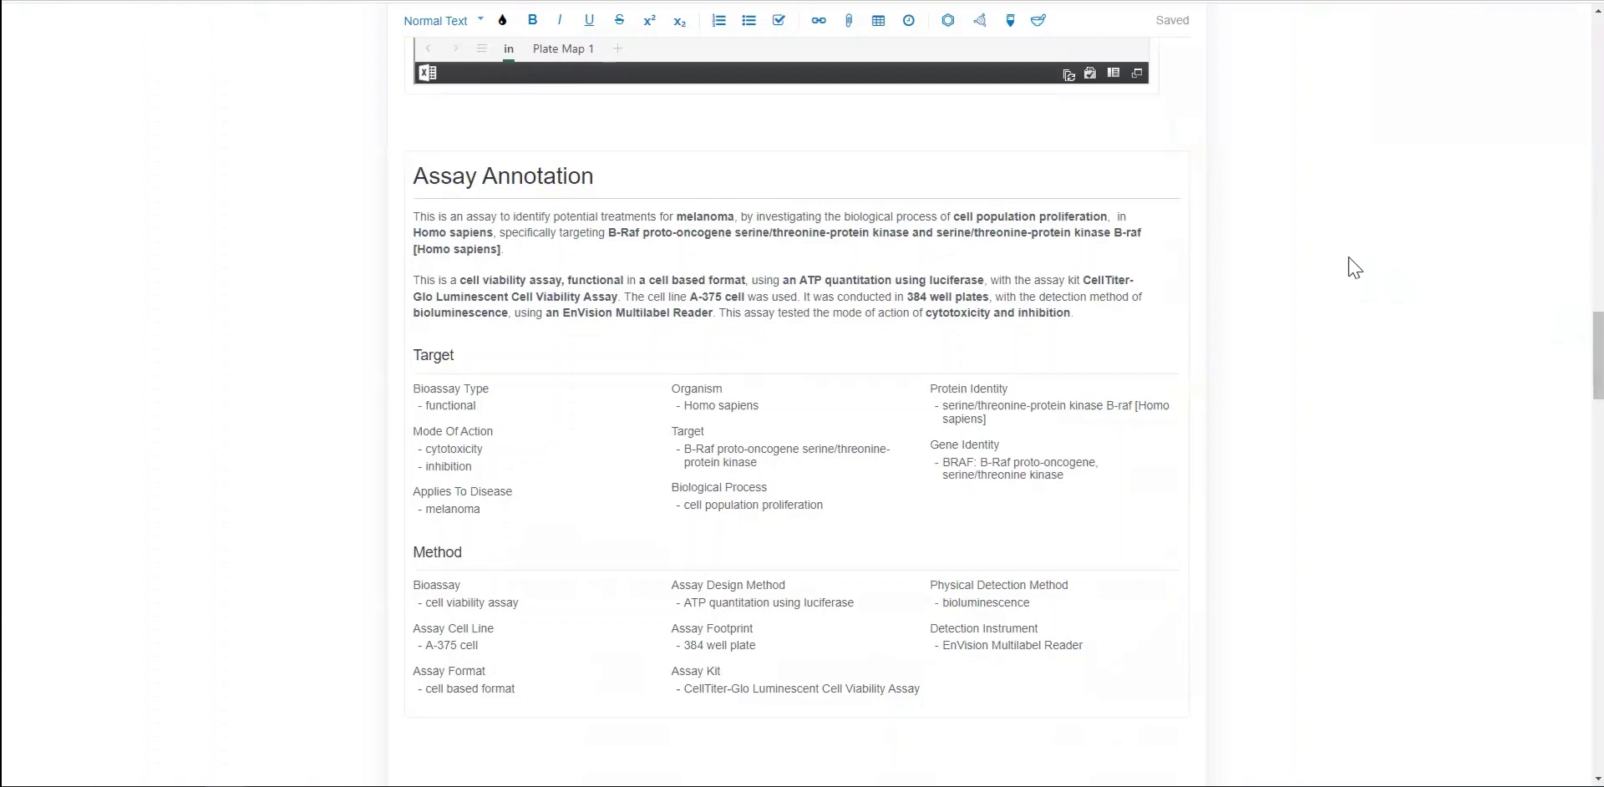
pyautogui.click(1011, 24)
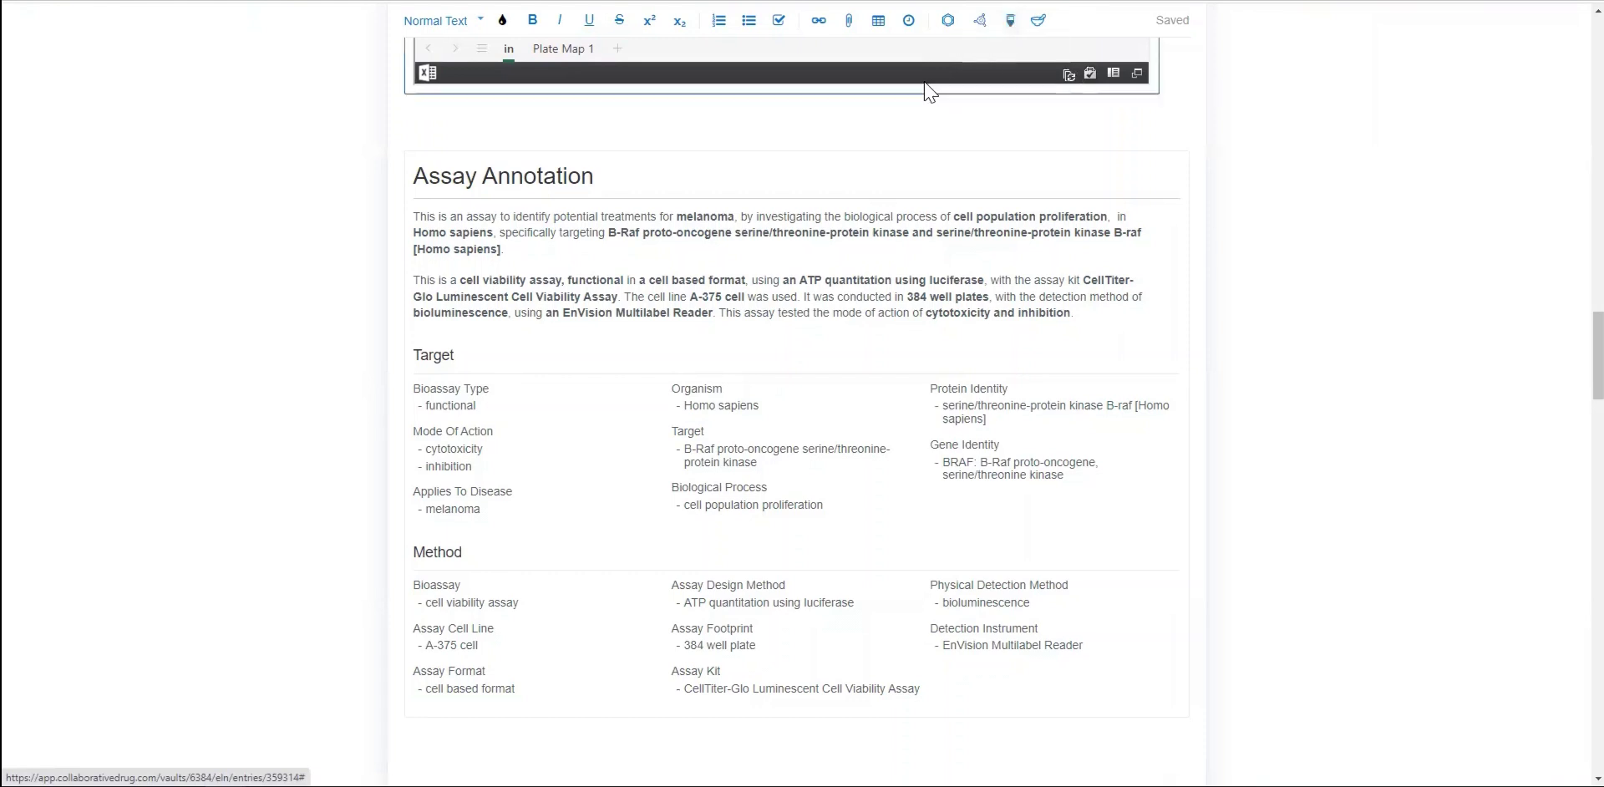
pyautogui.moveTo(770, 173)
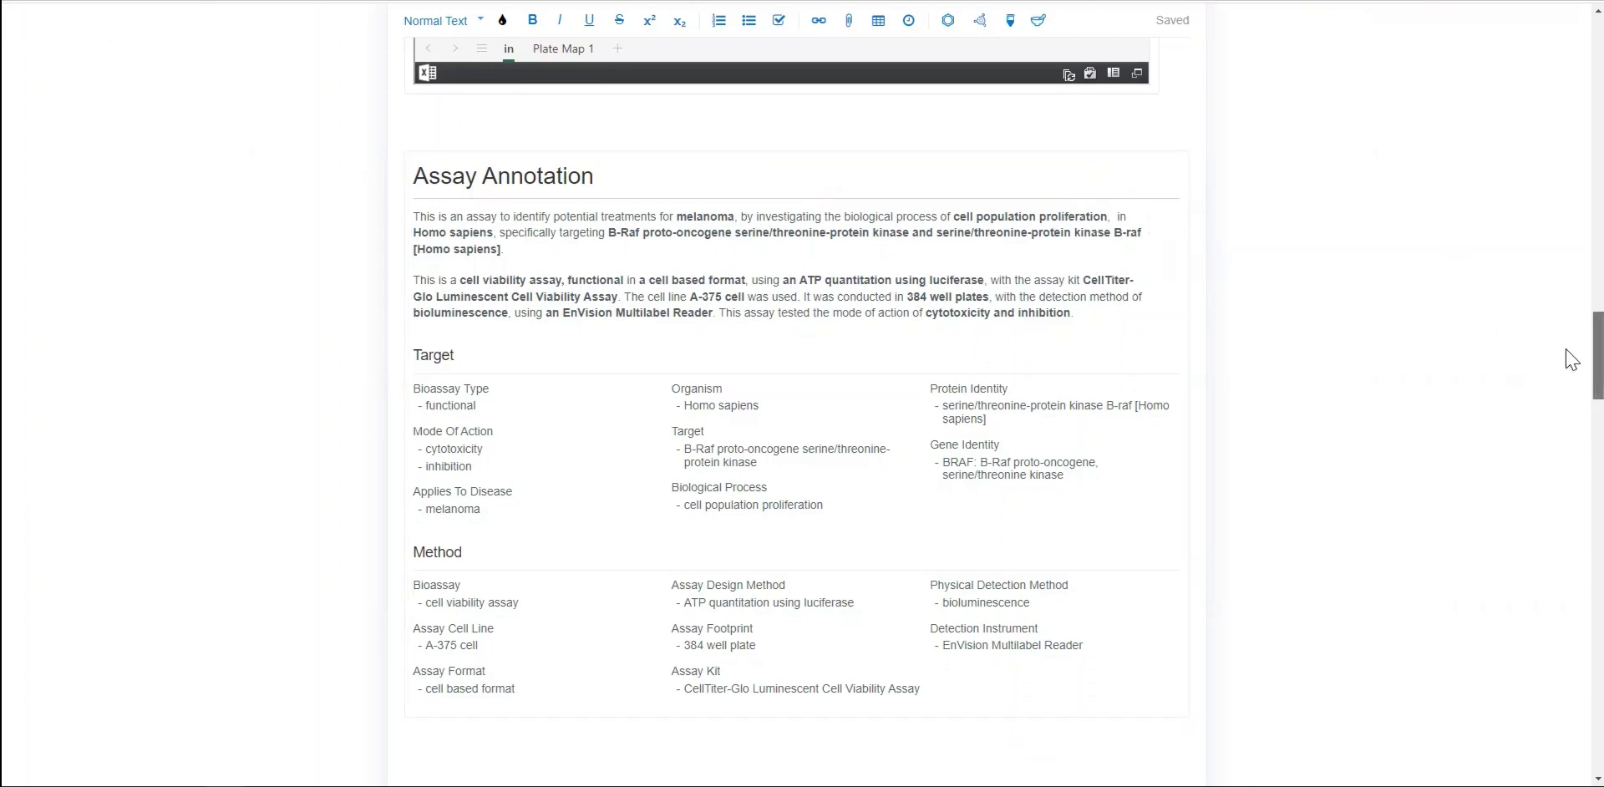
# Leave the entry for the ELN entries list and search it for NF1
pyautogui.scroll(12, 1570, 360)
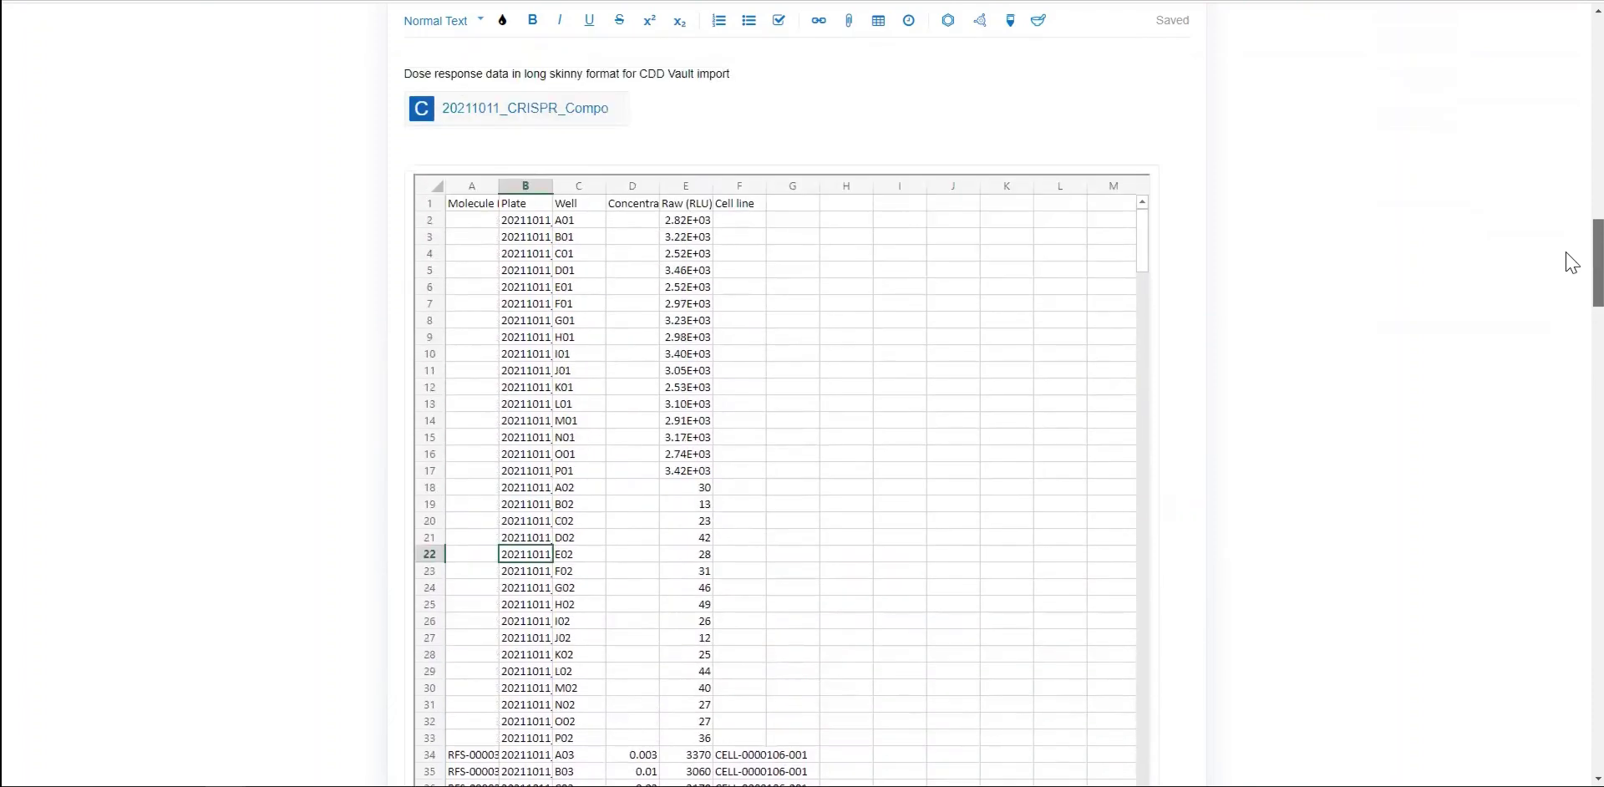
pyautogui.moveTo(1567, 234); pyautogui.dragTo(1575, 15)
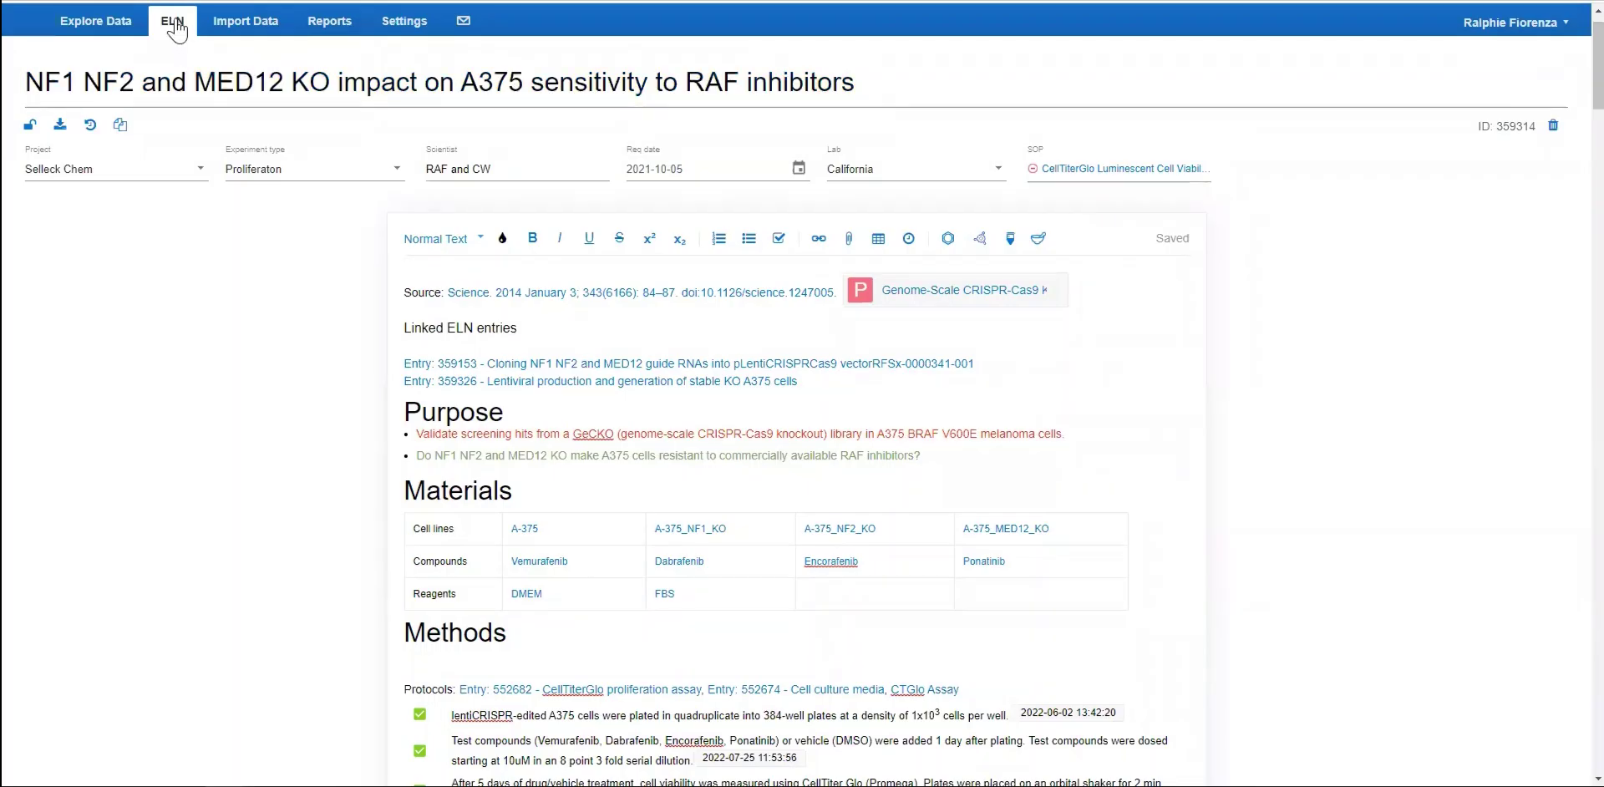
pyautogui.click(173, 26)
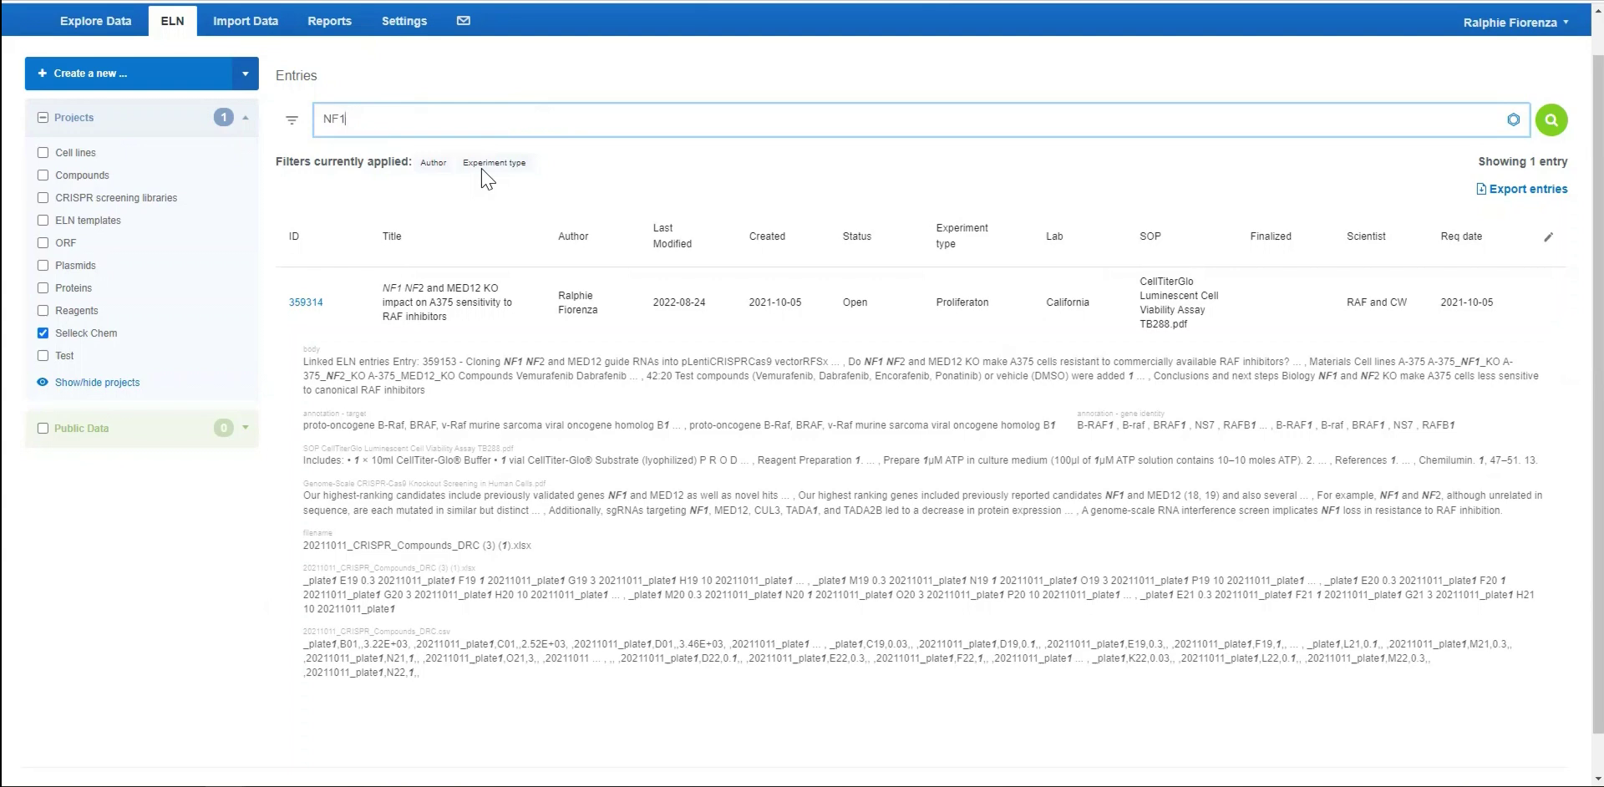
pyautogui.click(344, 119)
# Examine the highlighted NF1 matches in the found entry's body text, annotations, attached documents and file names
pyautogui.click(318, 307)
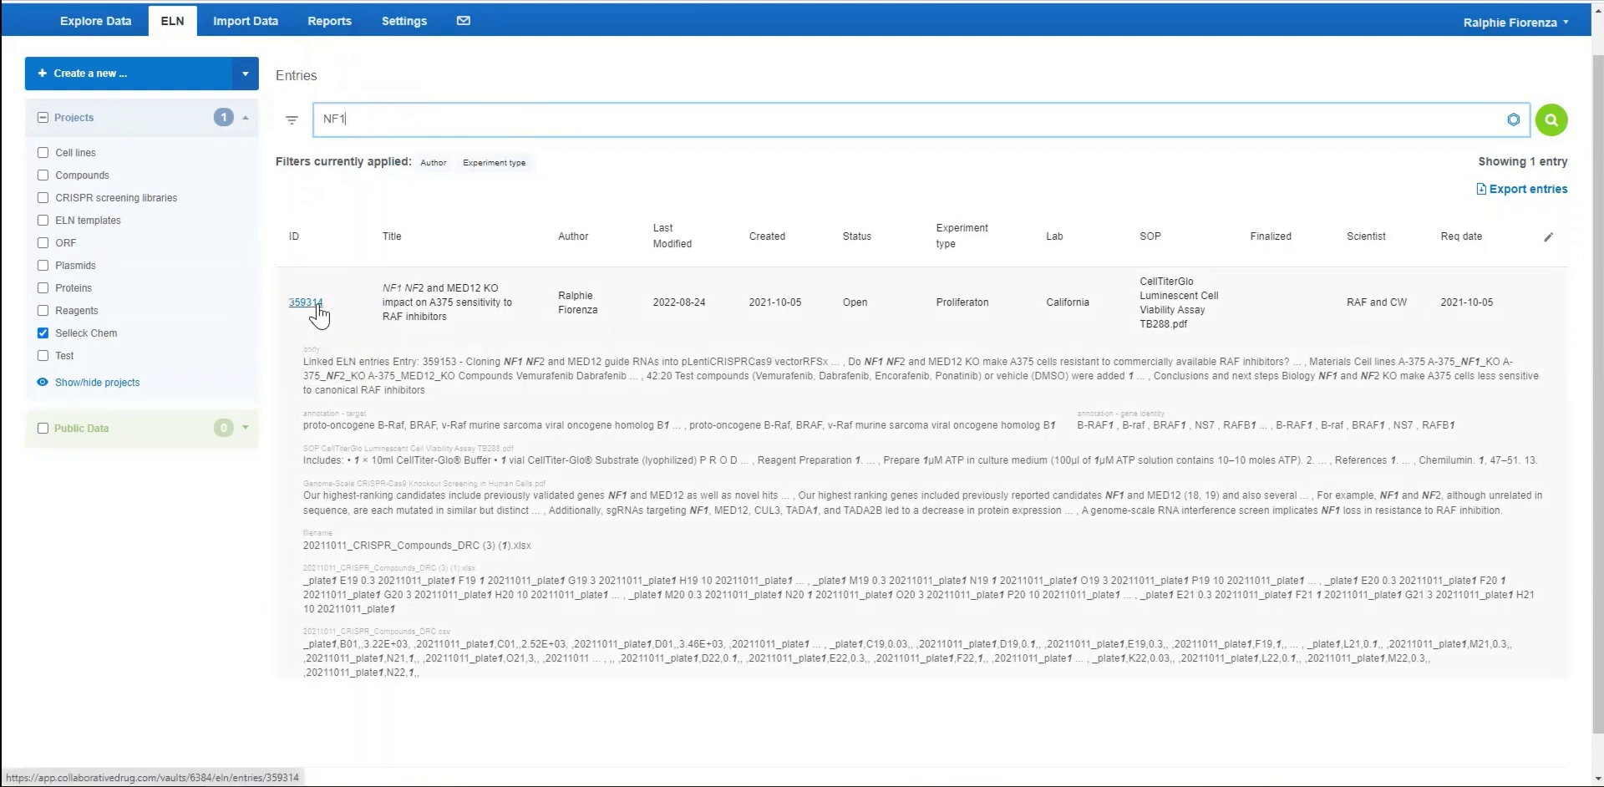
pyautogui.click(320, 350)
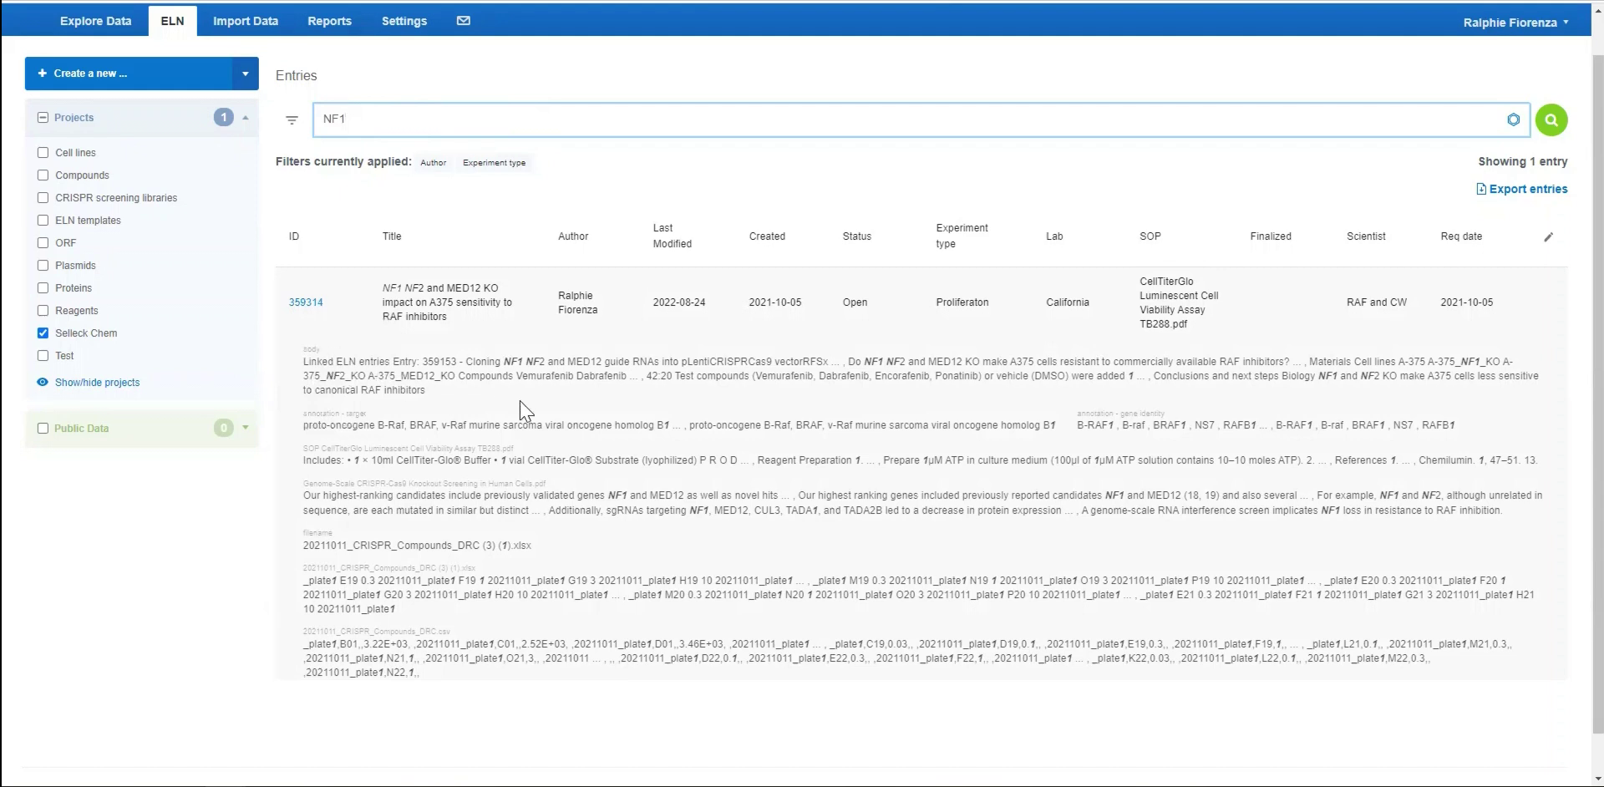
pyautogui.click(519, 449)
pyautogui.click(529, 546)
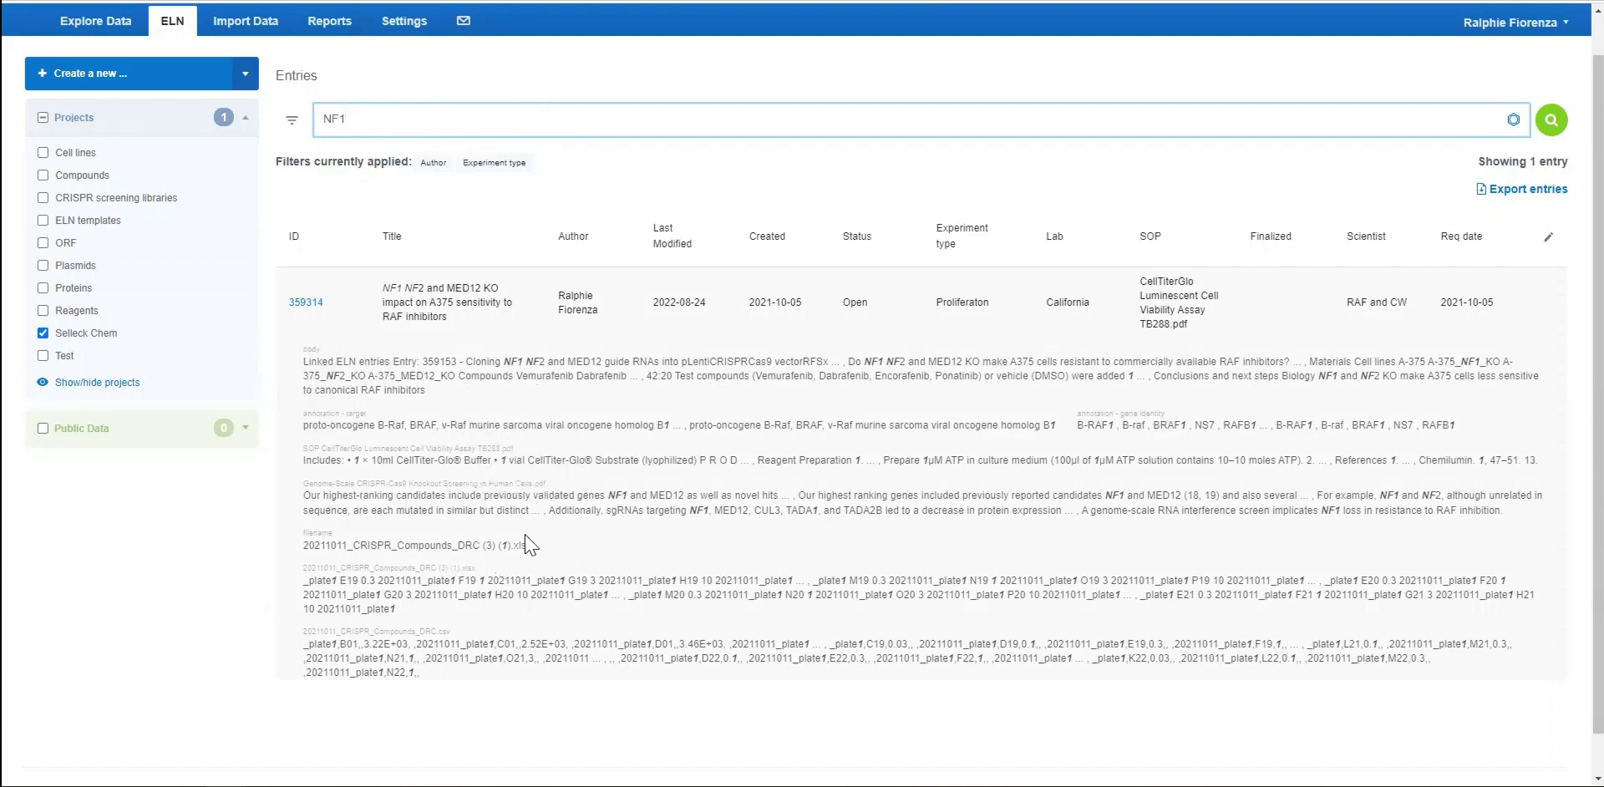